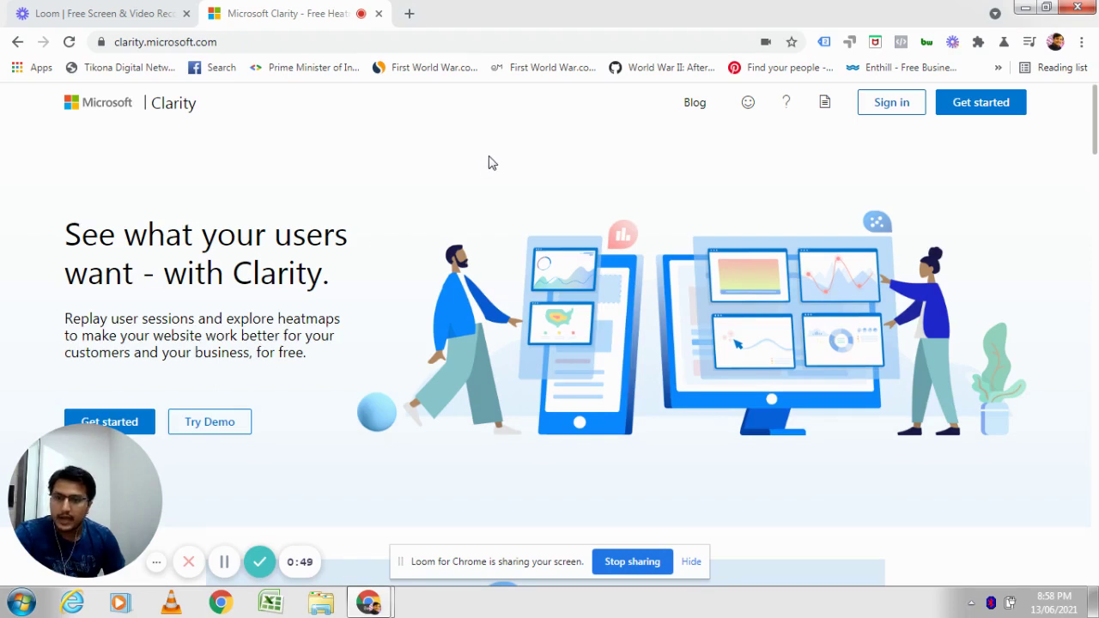
# Step: Sign in to Microsoft Clarity with the Google account and go to the overview of all projects
pyautogui.click(900, 105)
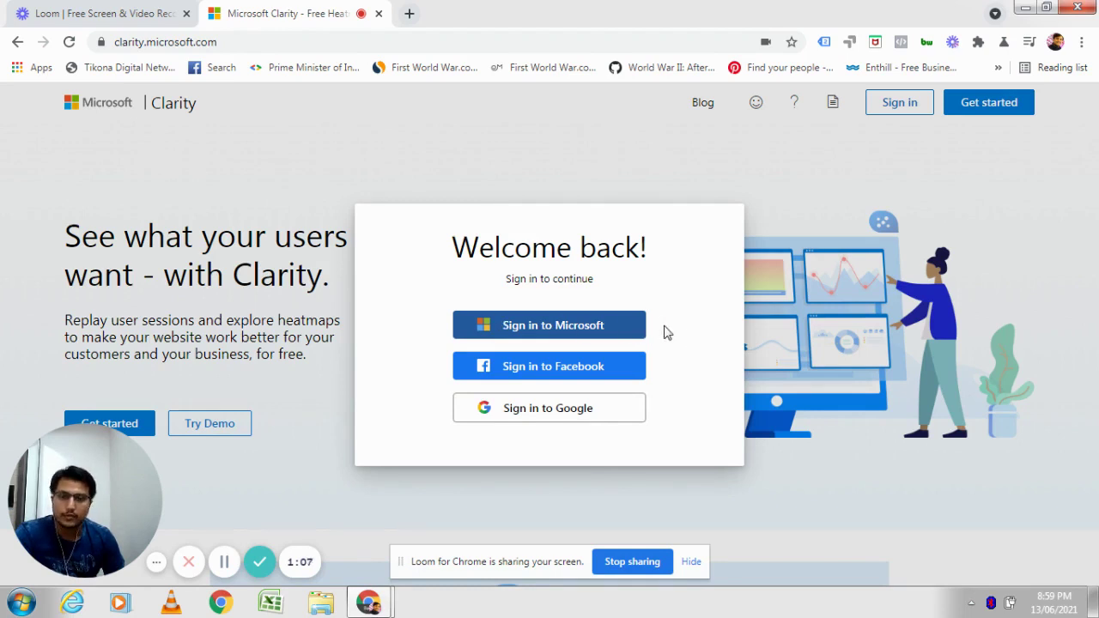
pyautogui.click(542, 412)
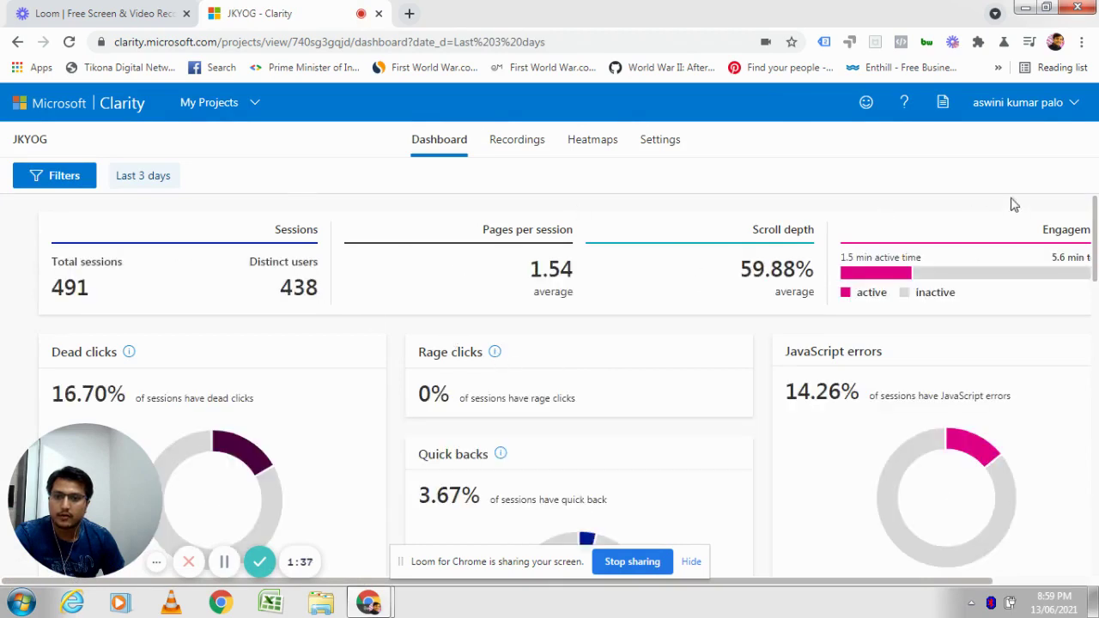
pyautogui.click(223, 105)
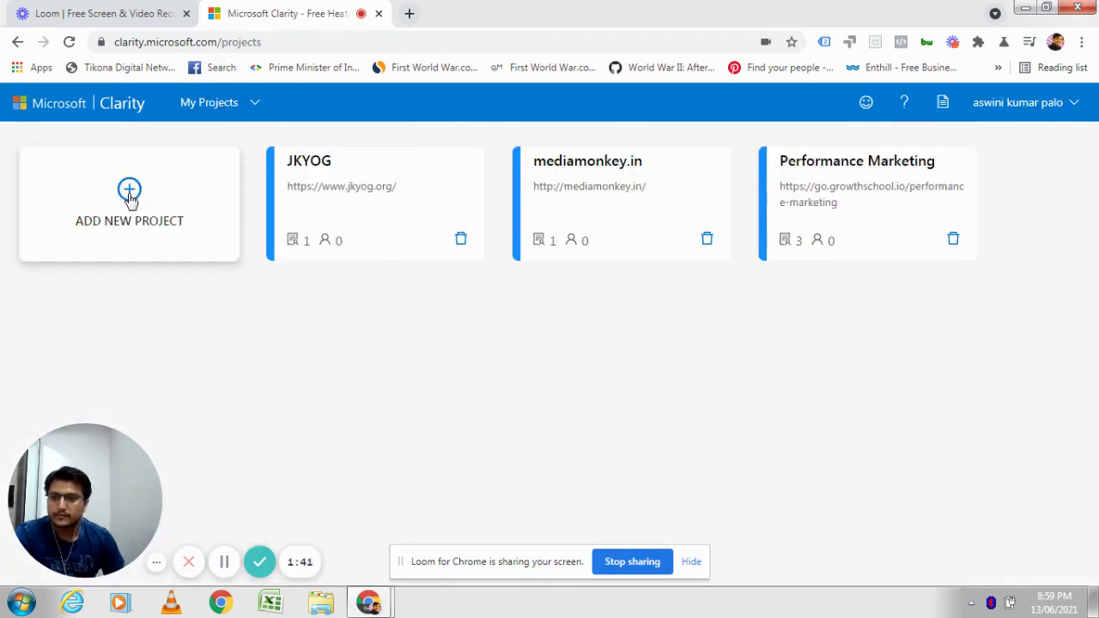
# Step: Start a new project, name it "Radhakrishna Temple" and move on to its website entry
pyautogui.click(129, 193)
pyautogui.click(470, 266)
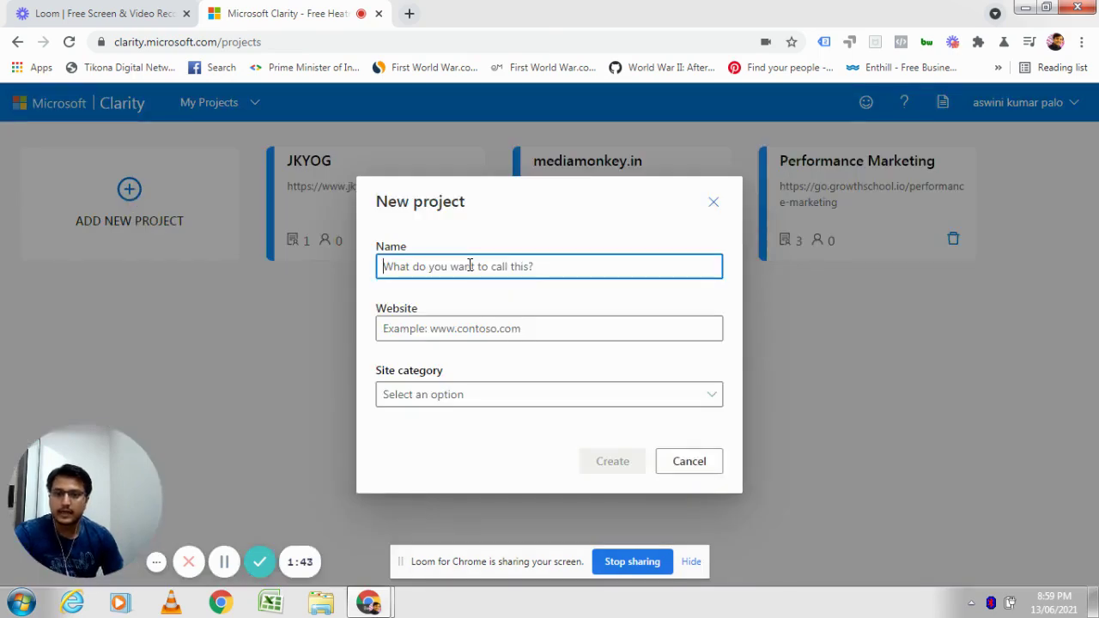
pyautogui.write('R')
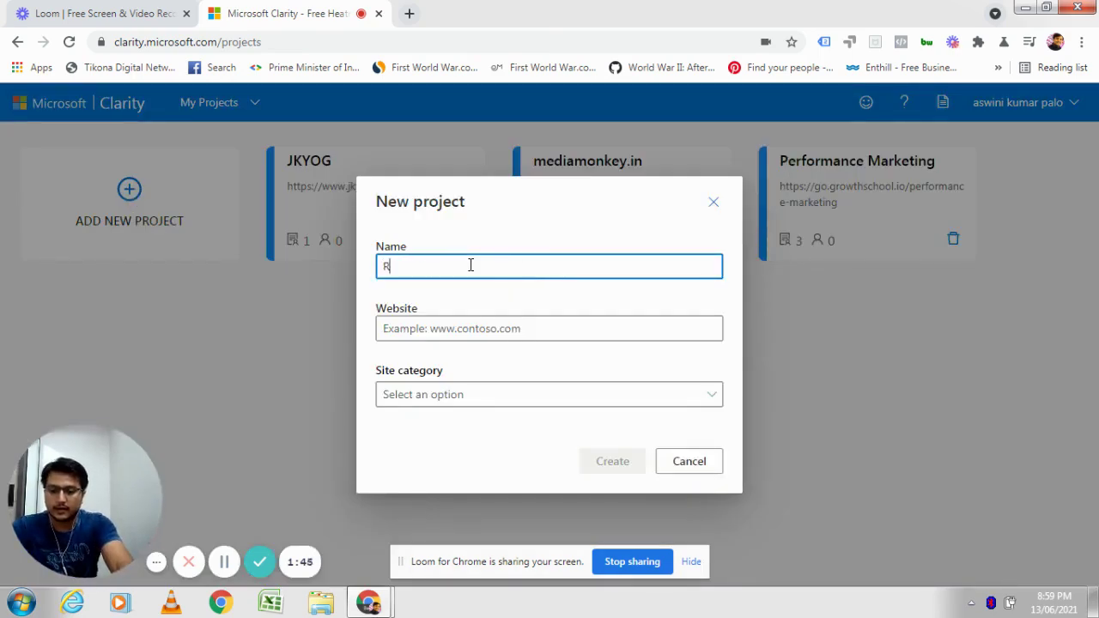
pyautogui.write('adhak')
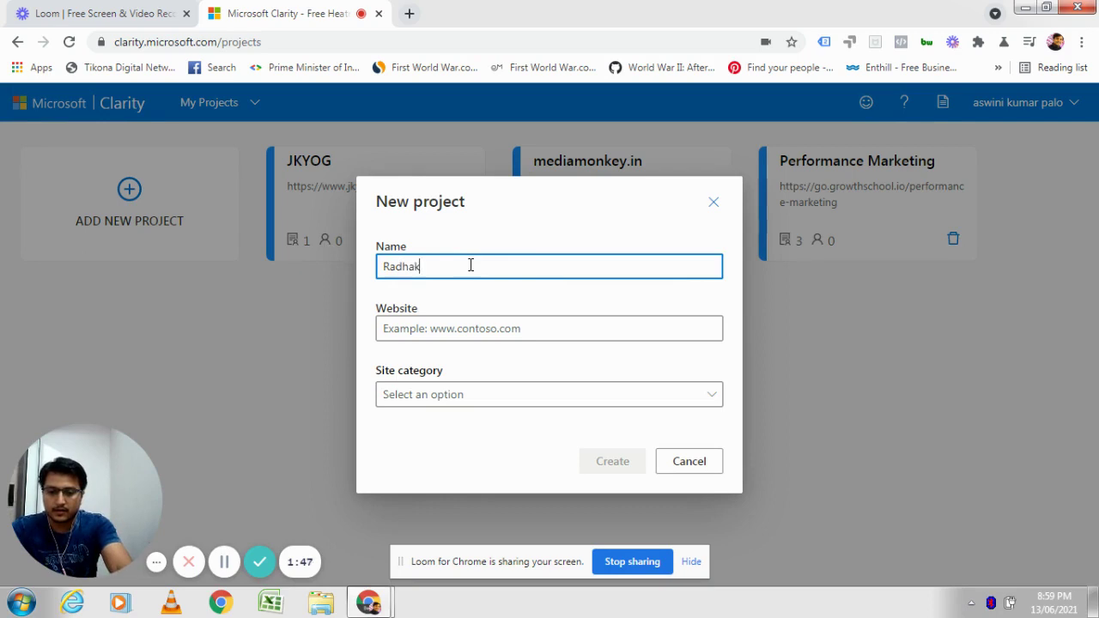
pyautogui.write('rishna Temple')
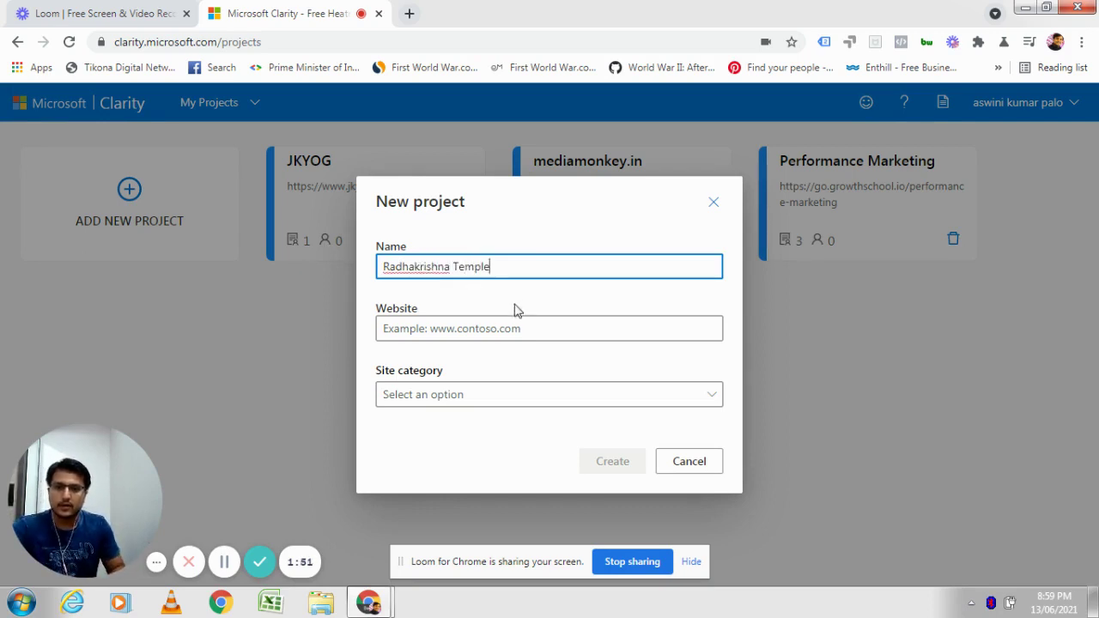
pyautogui.click(488, 331)
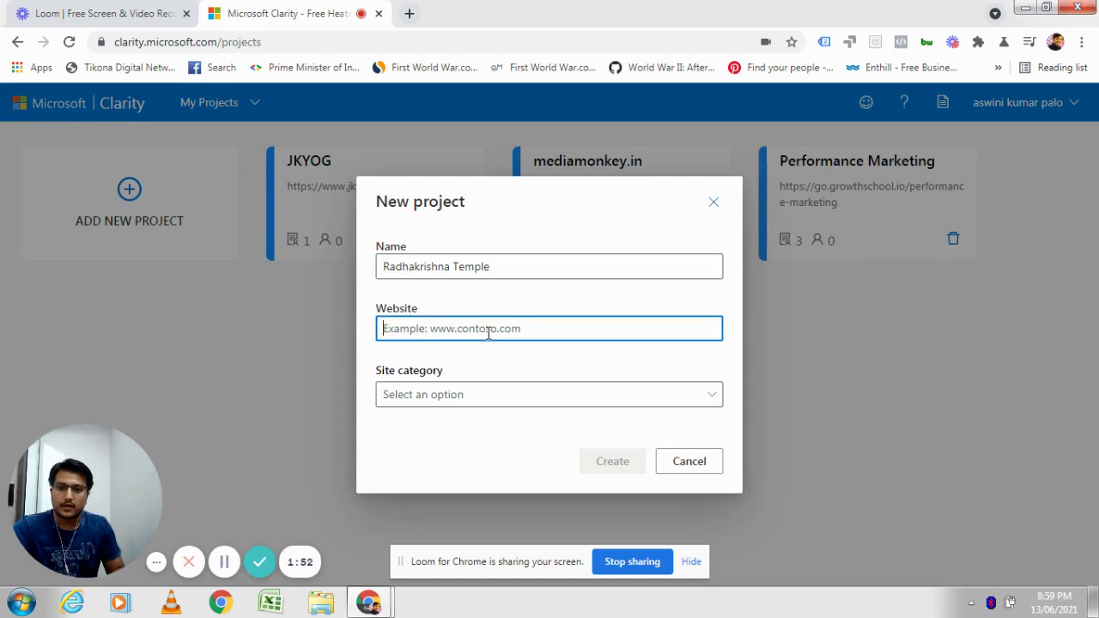
# Step: Search Google for "radha krishna temple usa" in a new browser tab and open the radhakrishnatemple.net result
pyautogui.click(408, 13)
pyautogui.write('r')
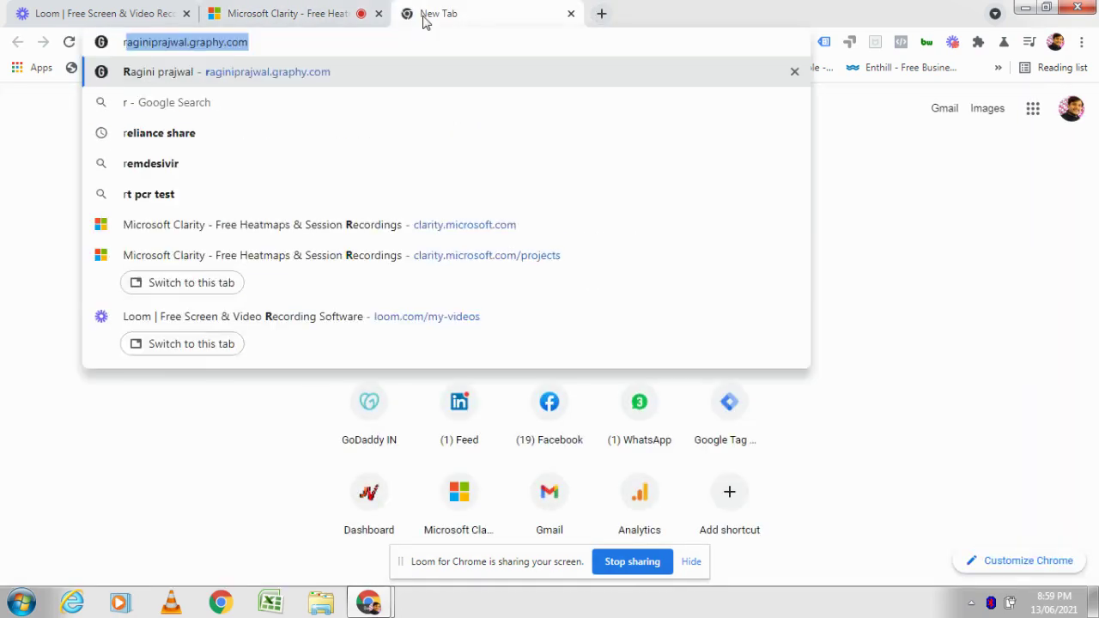
pyautogui.write('adha')
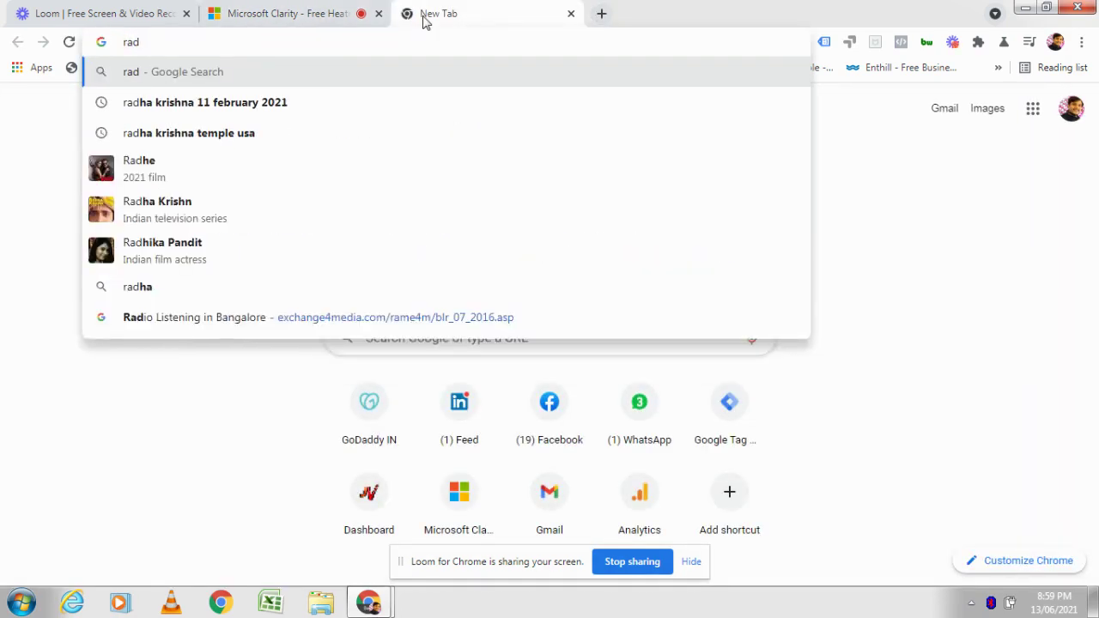
pyautogui.click(146, 134)
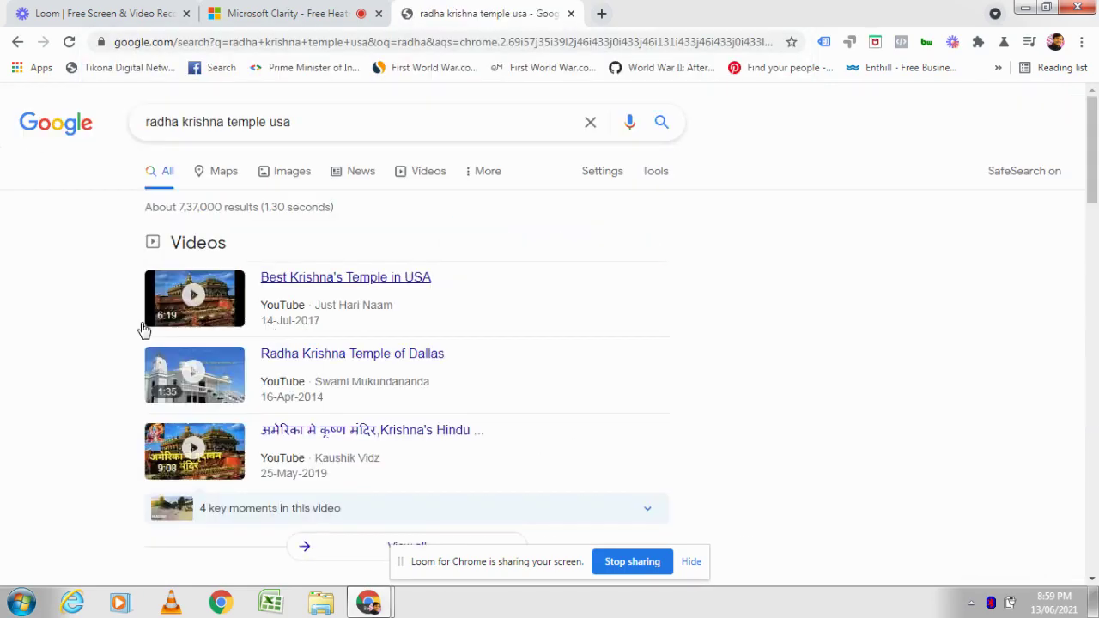
pyautogui.scroll(-4, 520, 401)
pyautogui.scroll(-6, 521, 401)
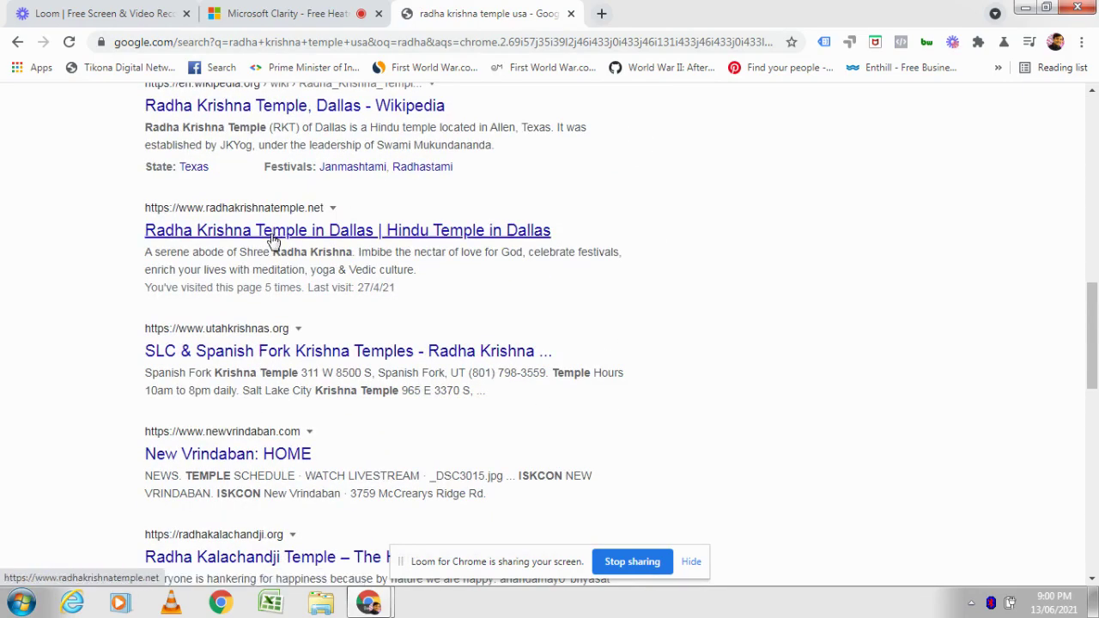
pyautogui.click(271, 240)
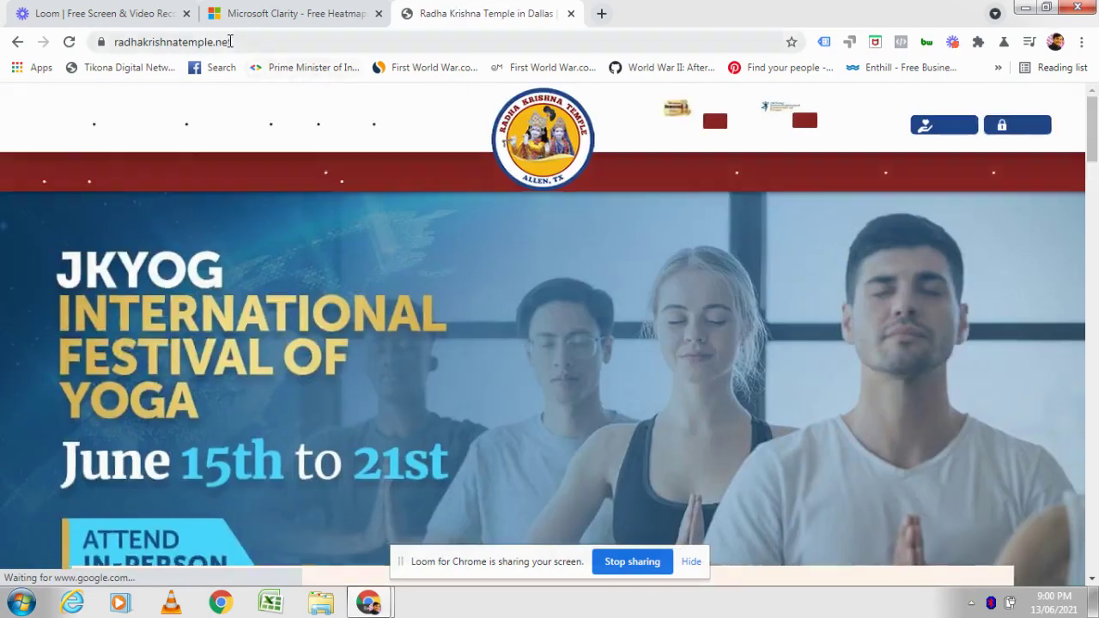
pyautogui.click(232, 42)
pyautogui.click(238, 41)
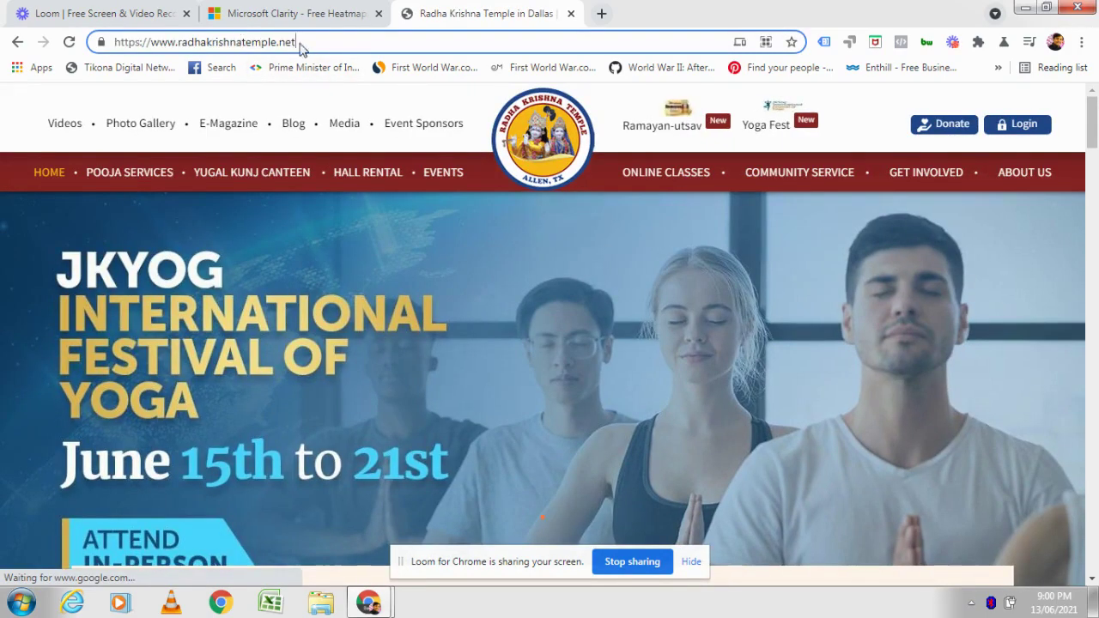
pyautogui.moveTo(306, 41); pyautogui.dragTo(101, 38)
pyautogui.hotkey('ctrl', 'c')
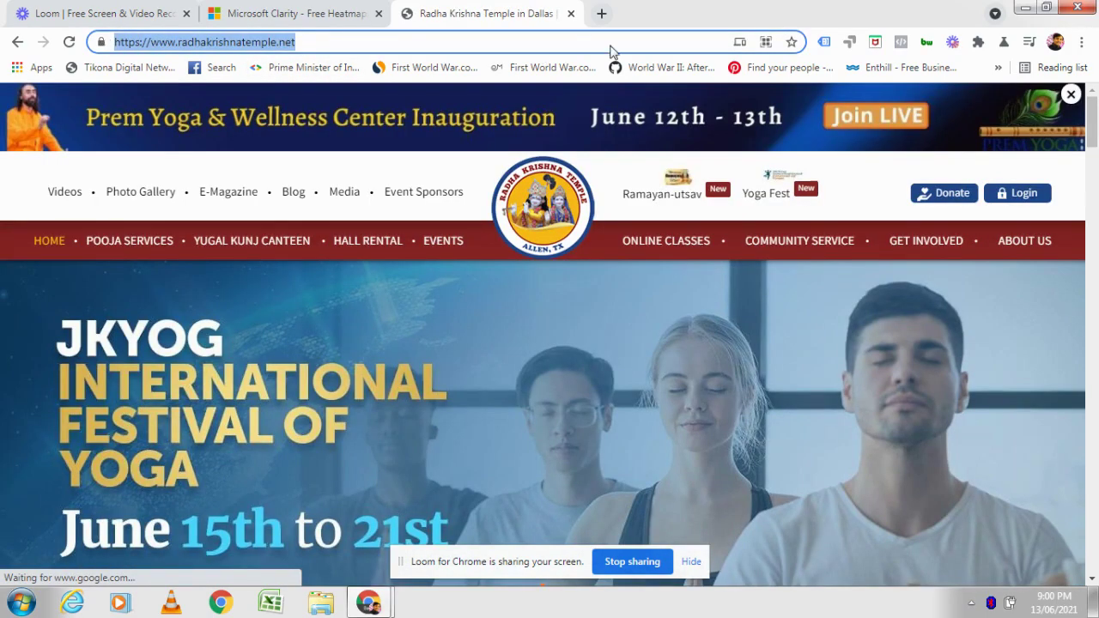
pyautogui.click(352, 11)
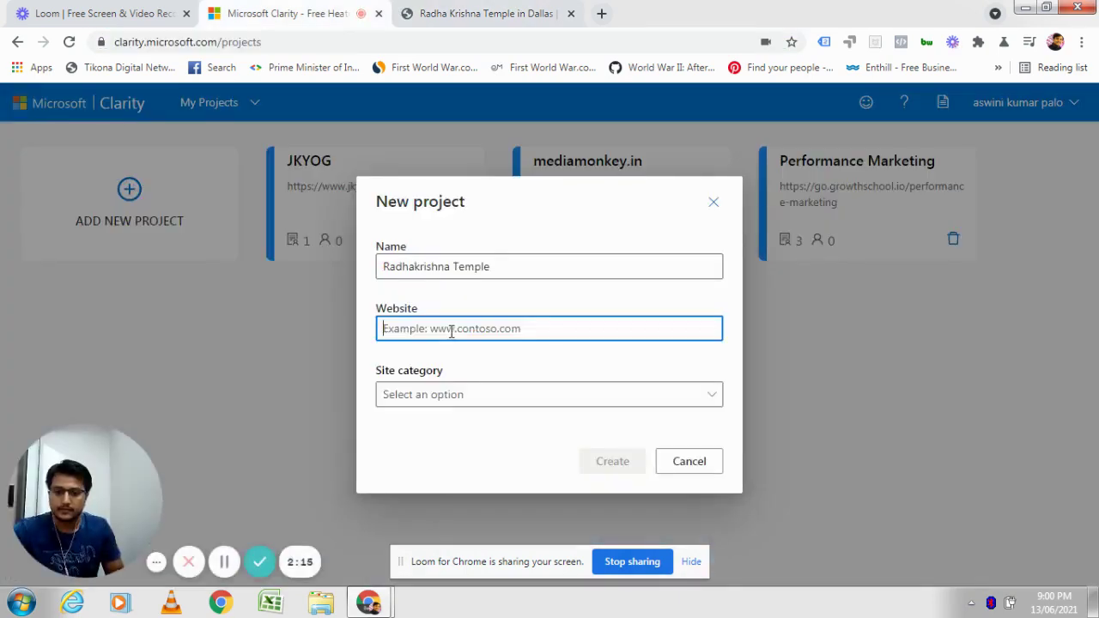
pyautogui.hotkey('ctrl', 'v')
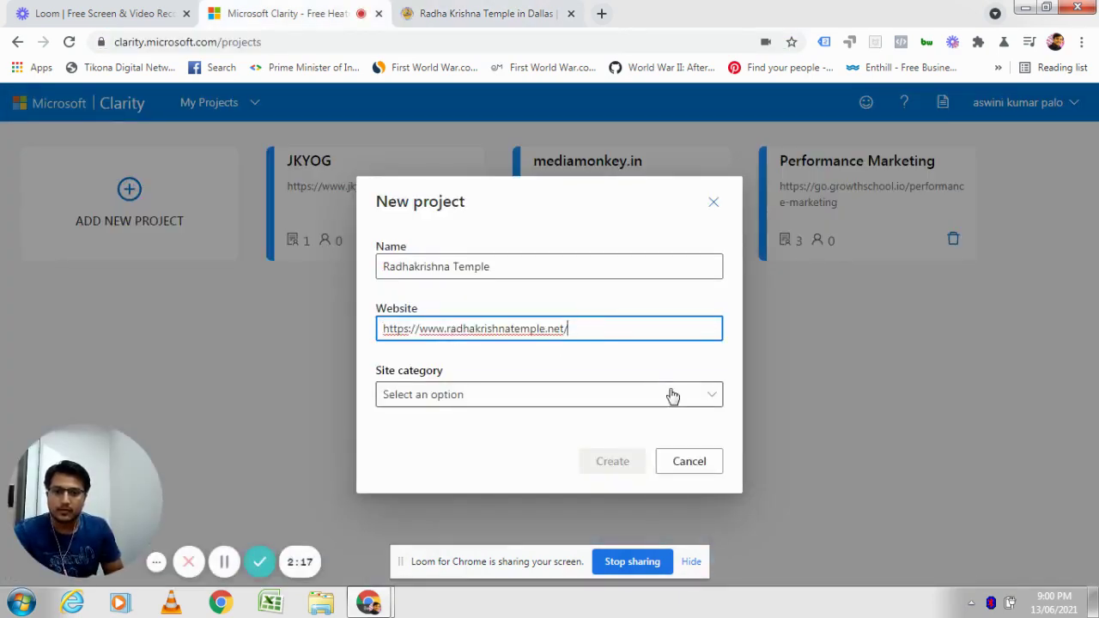
# Step: Set the site category to Non-profit and create the project
pyautogui.click(669, 392)
pyautogui.click(557, 337)
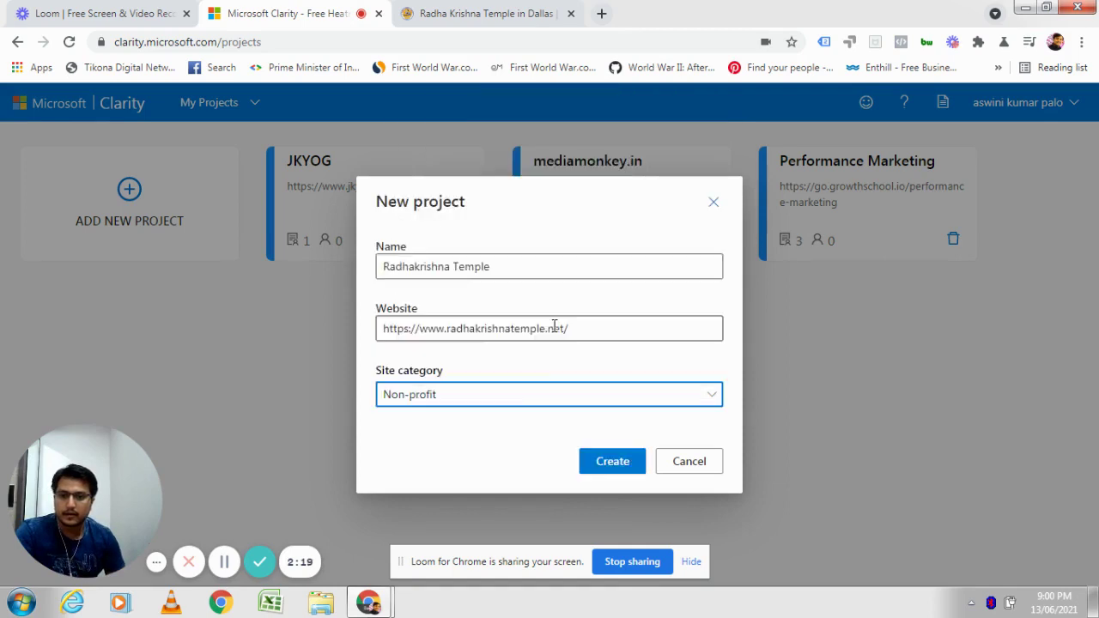
pyautogui.click(613, 461)
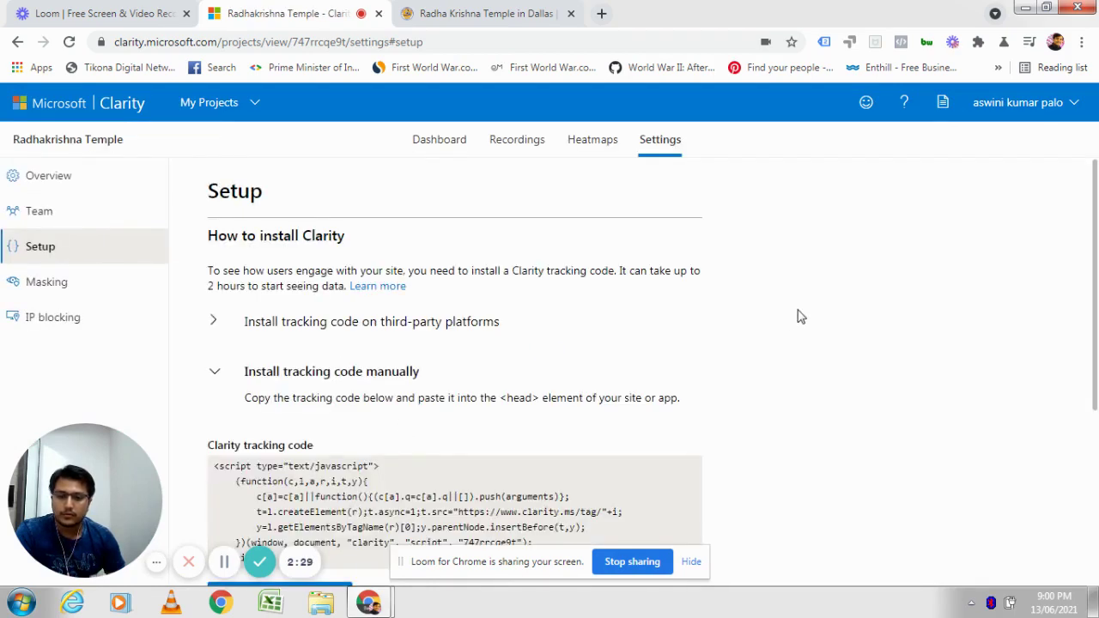
# Step: Start the project's Google Analytics integration and authorize Clarity with the personal Google account
pyautogui.scroll(-2, 773, 339)
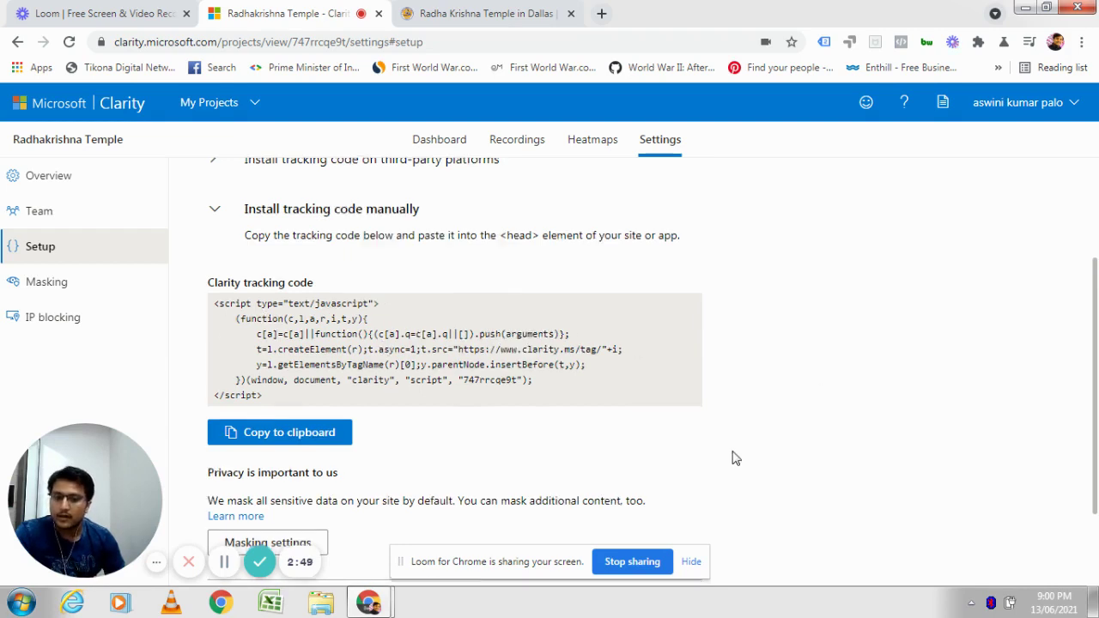
pyautogui.scroll(-2, 695, 446)
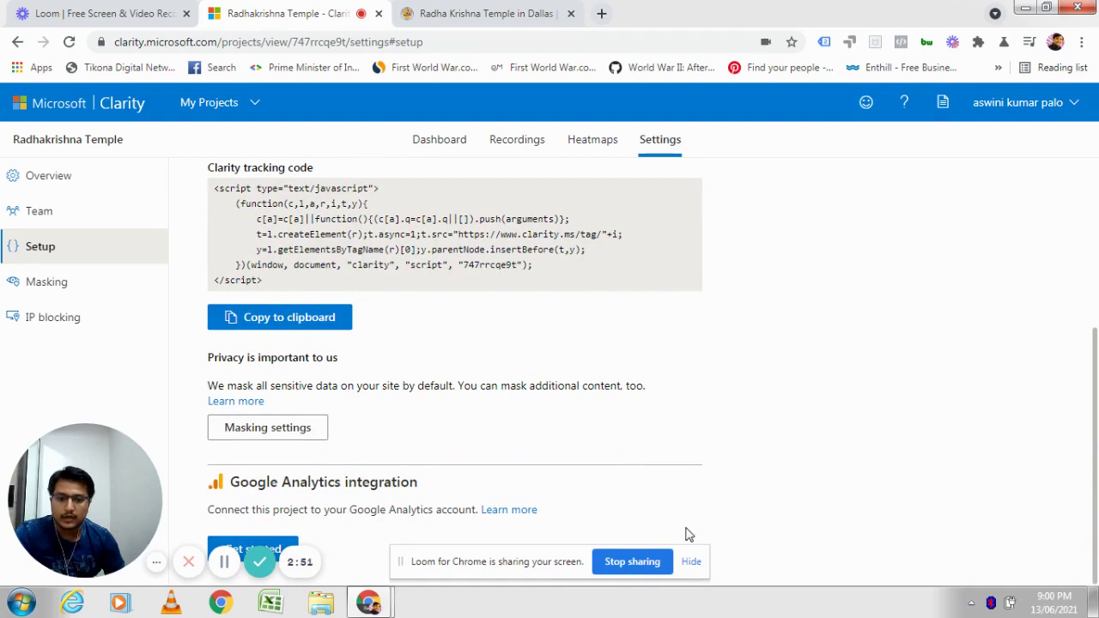
pyautogui.click(683, 566)
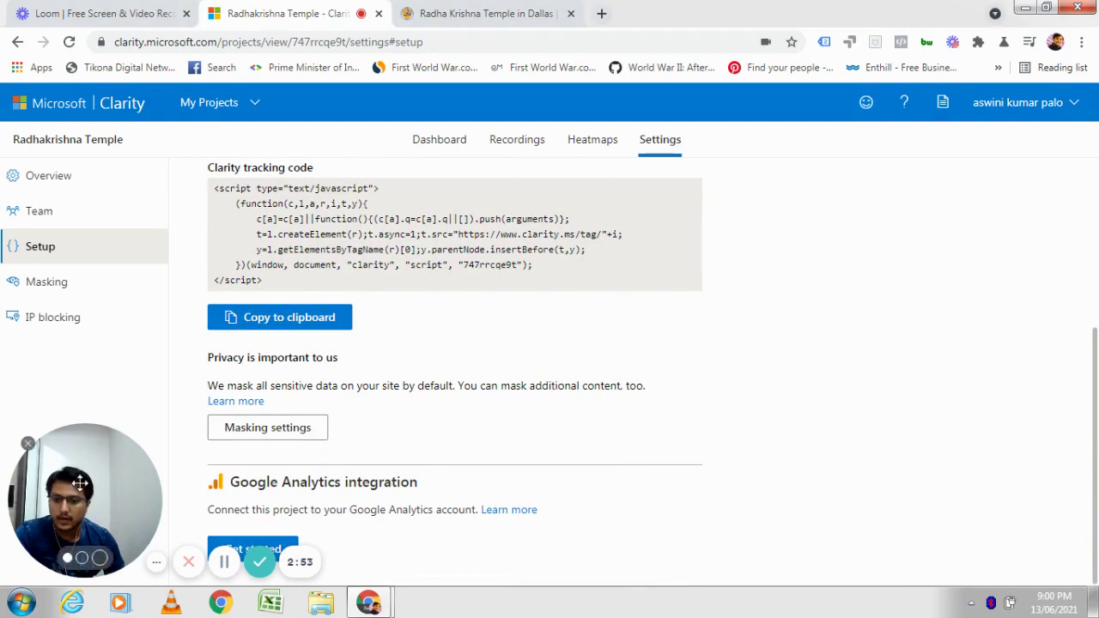
pyautogui.moveTo(77, 479); pyautogui.dragTo(866, 448)
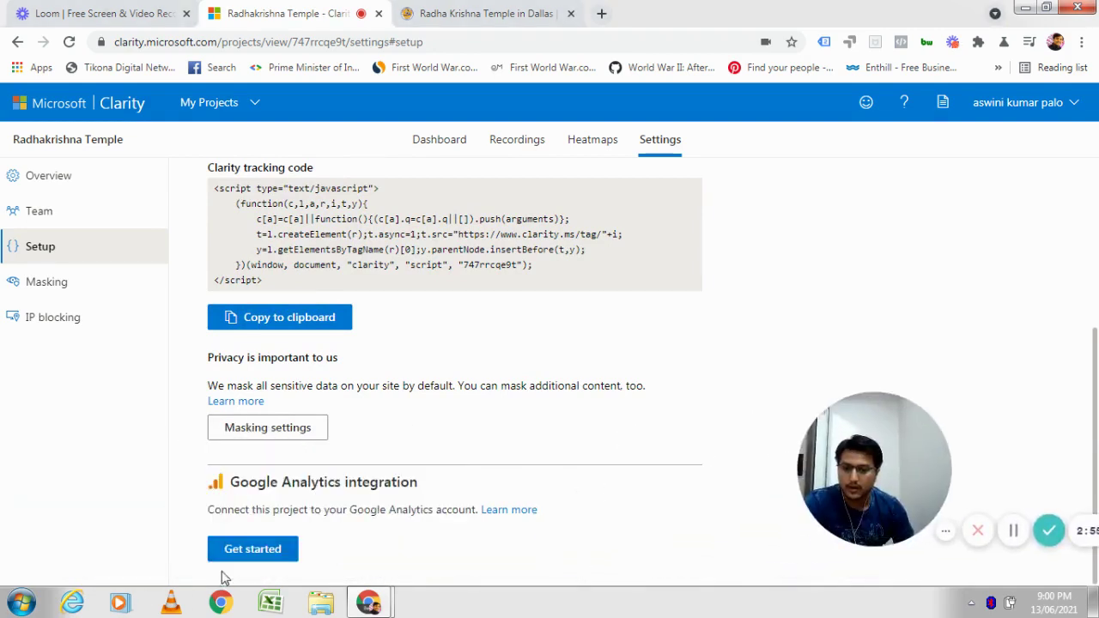
pyautogui.click(254, 550)
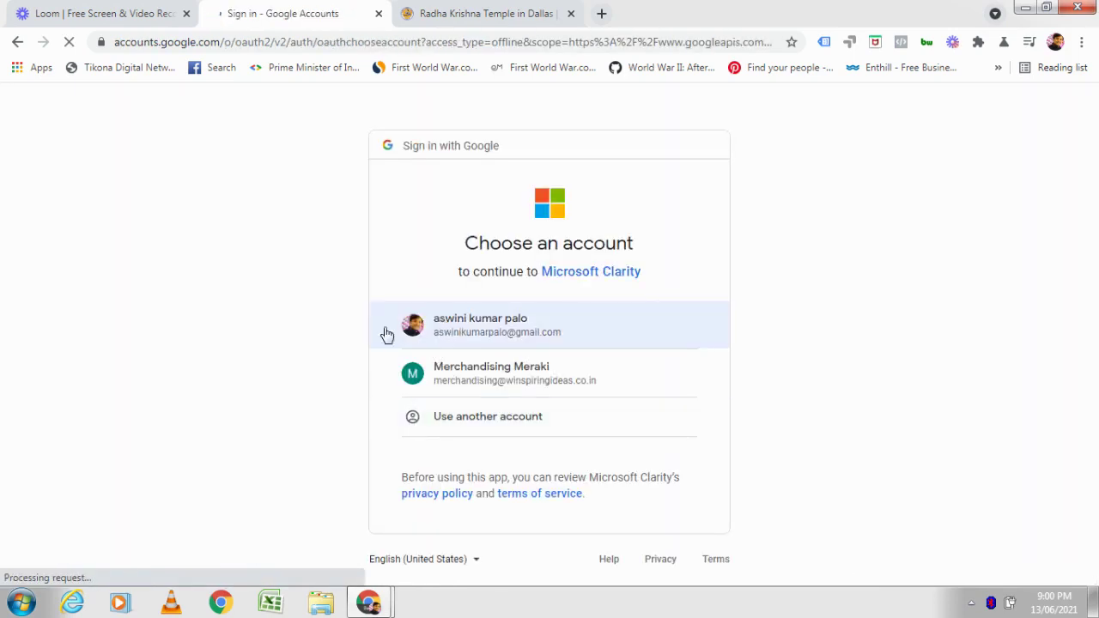
pyautogui.click(483, 329)
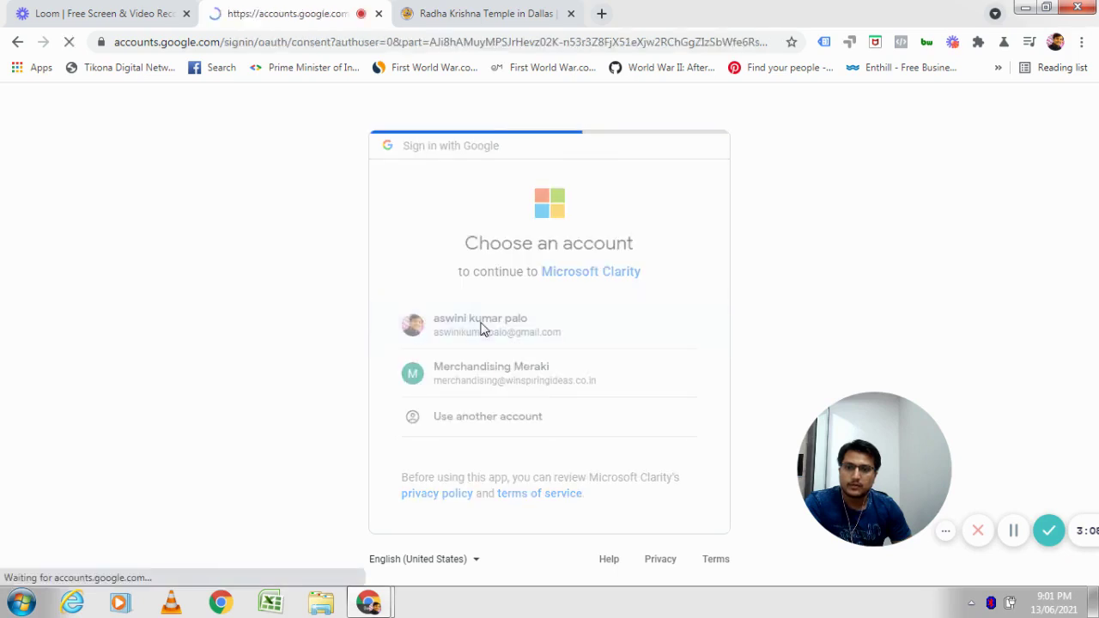
pyautogui.click(640, 521)
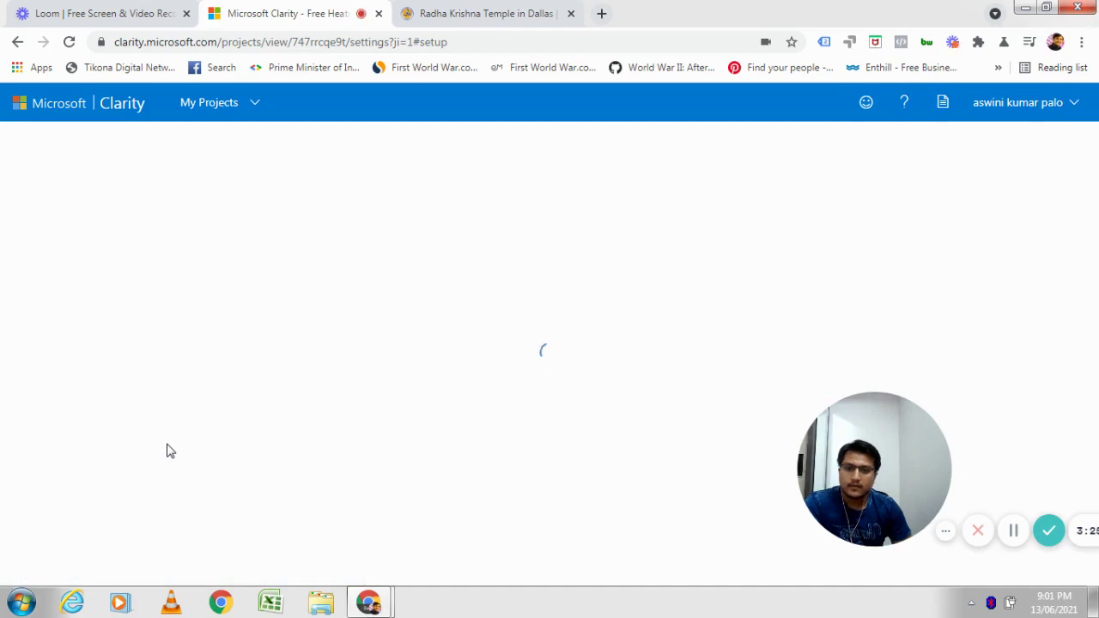
pyautogui.scroll(-3, 455, 418)
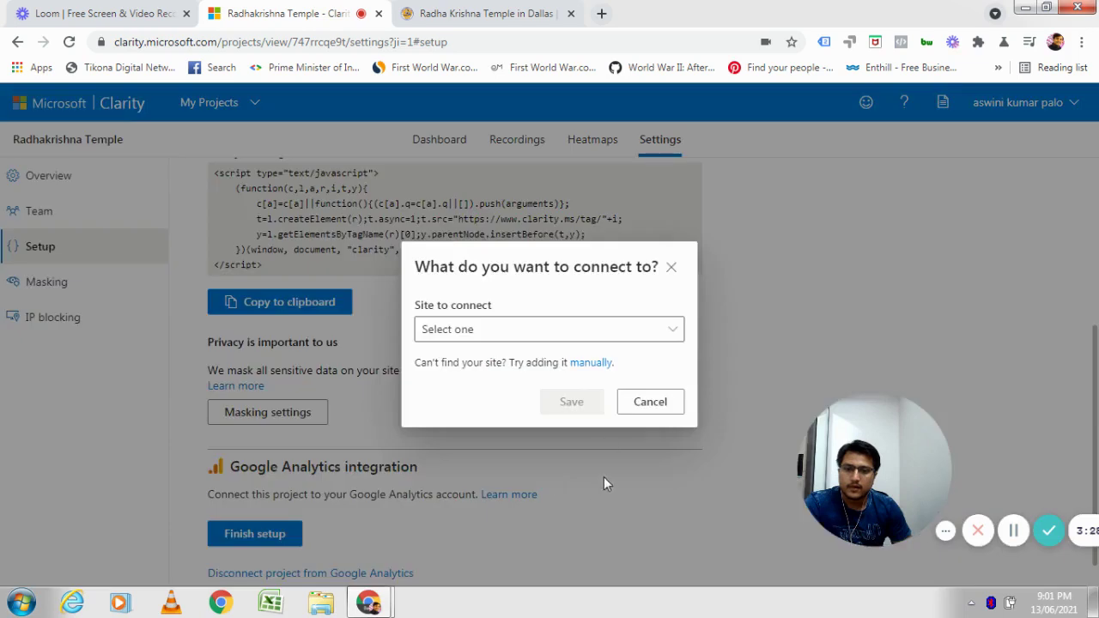
pyautogui.click(524, 331)
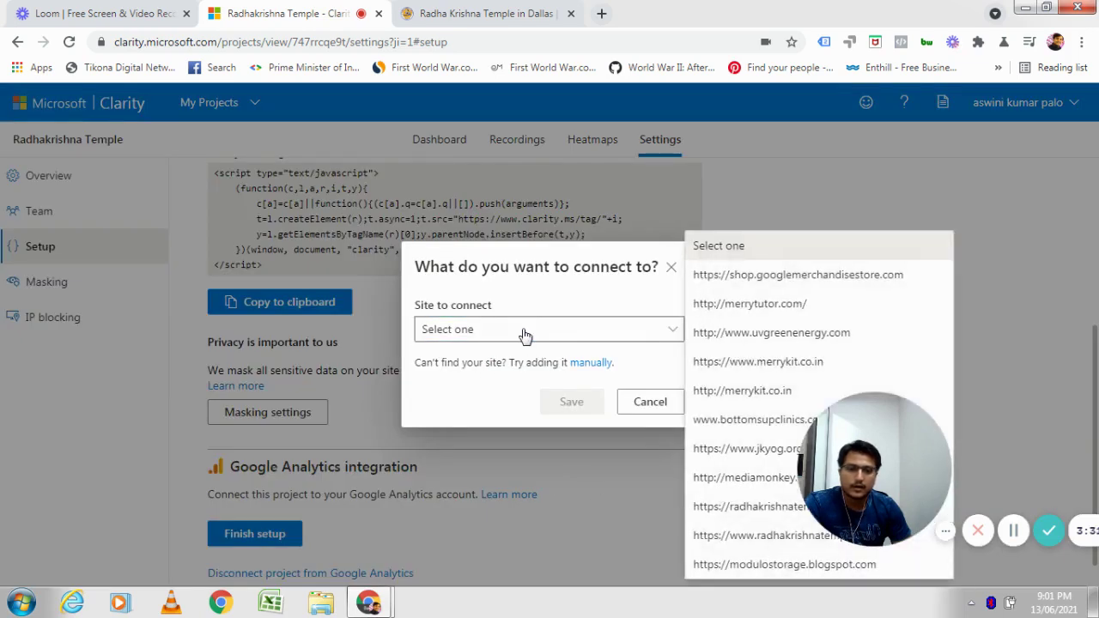
pyautogui.click(726, 539)
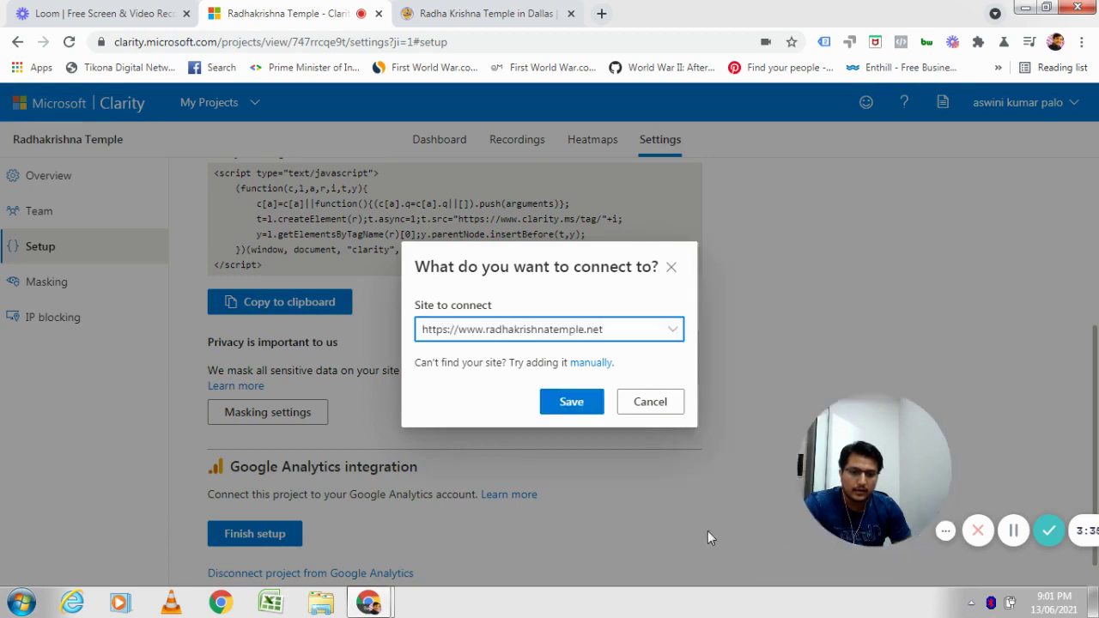
pyautogui.click(589, 404)
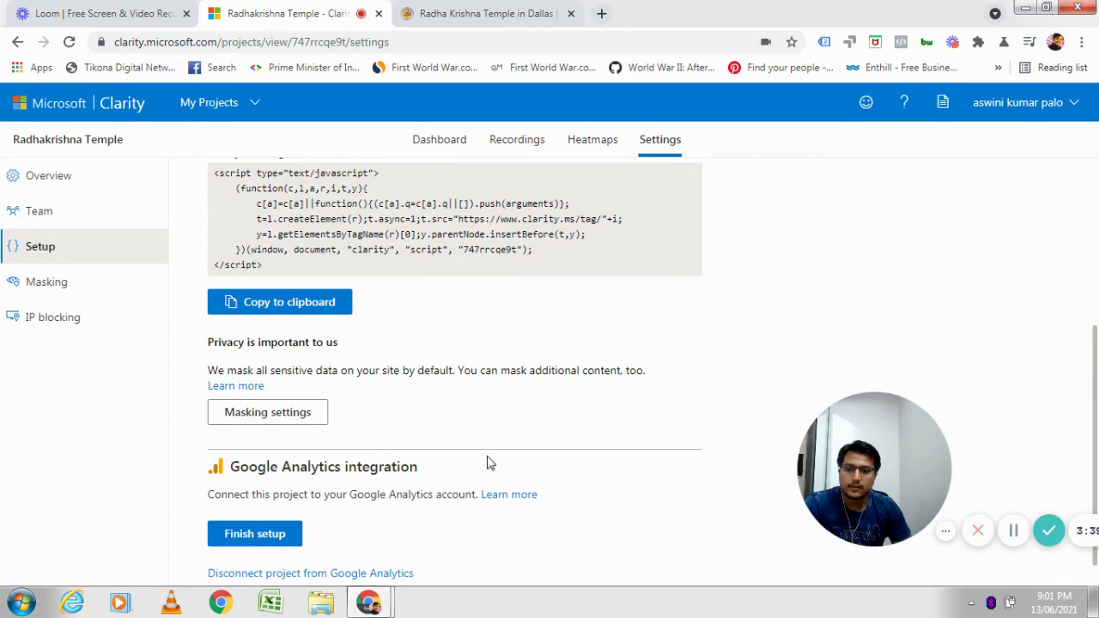
pyautogui.scroll(-1, 485, 461)
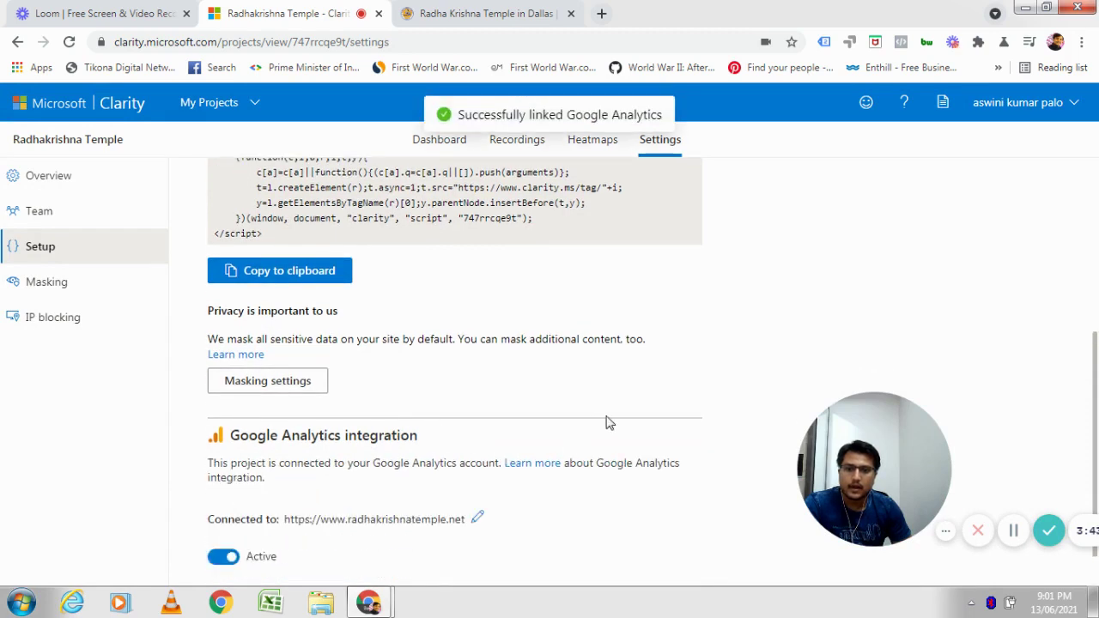
pyautogui.scroll(-1, 610, 423)
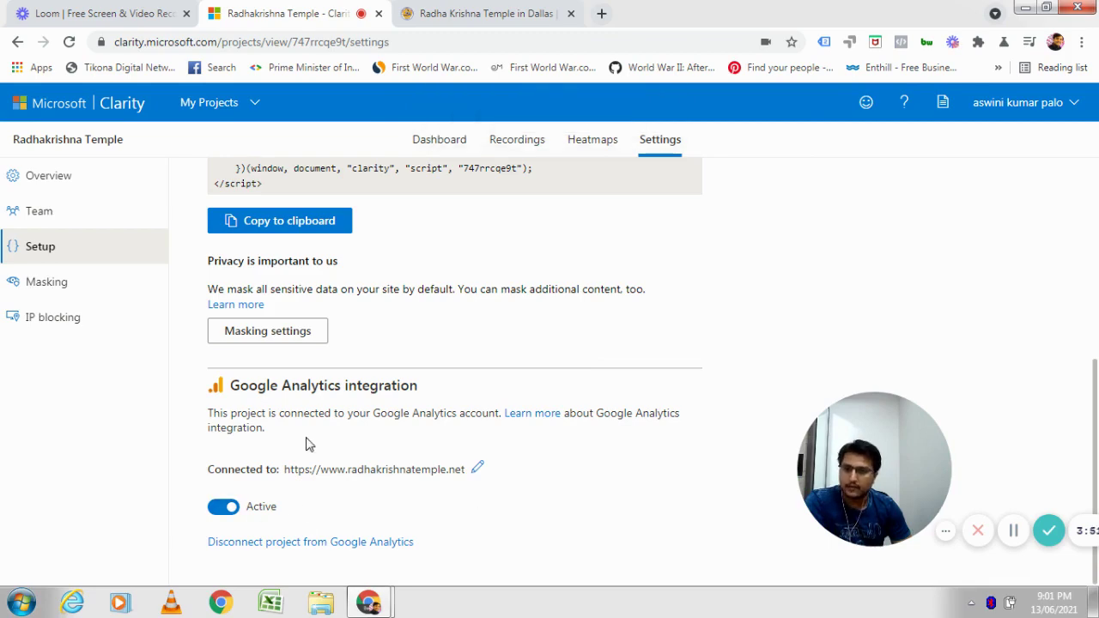
# Step: View the Radhakrishna Temple project's dashboard, and switch to the dashboard of the JKYOG project
pyautogui.scroll(5, 307, 444)
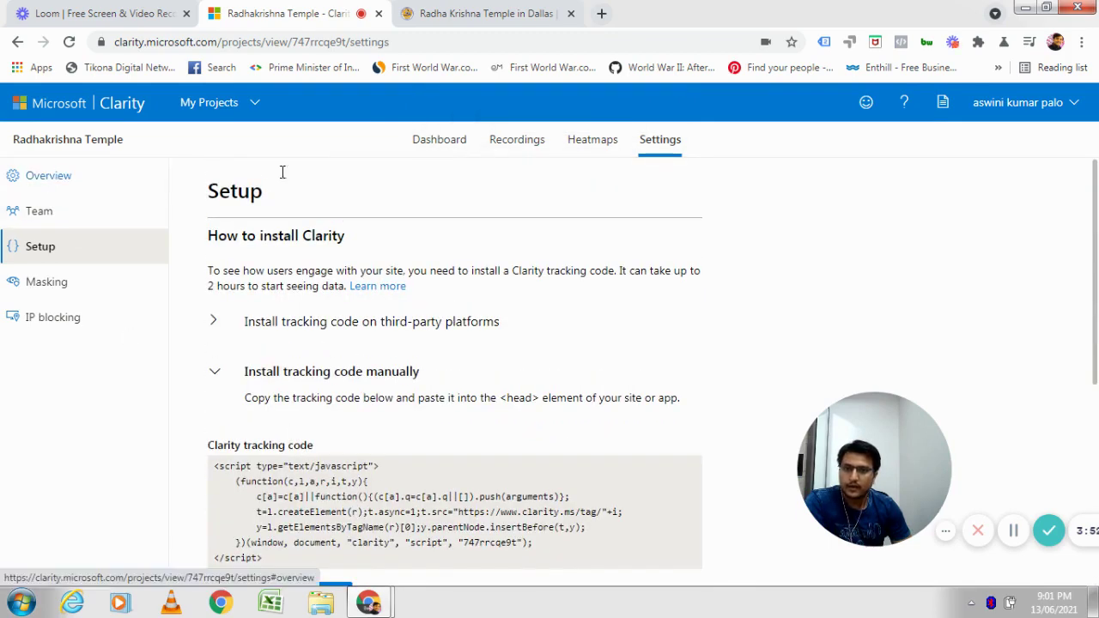
pyautogui.click(464, 140)
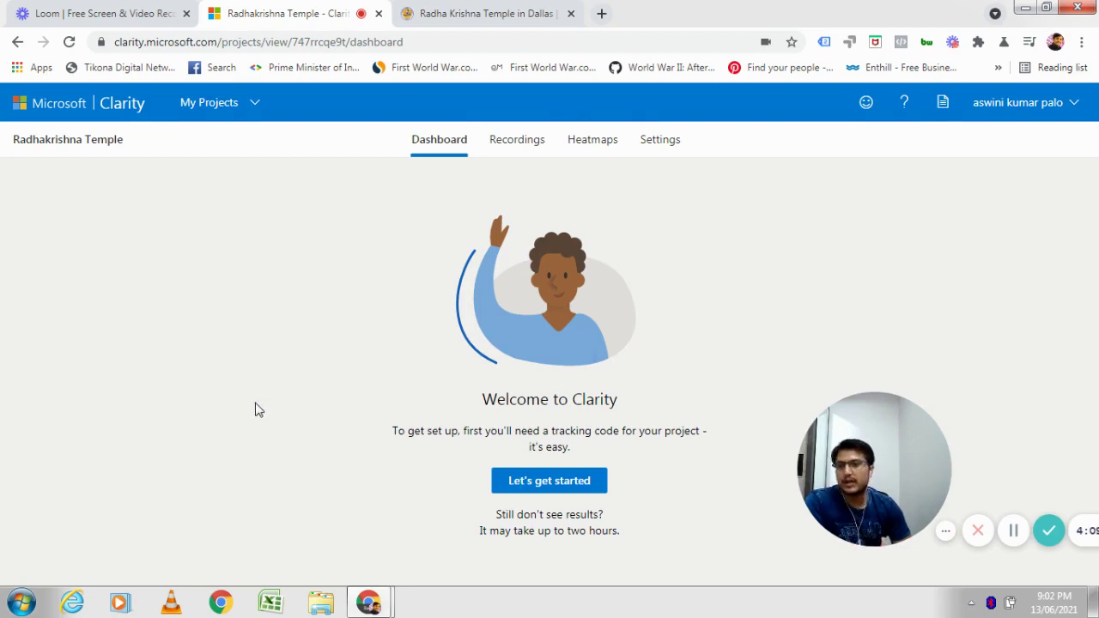
pyautogui.click(253, 112)
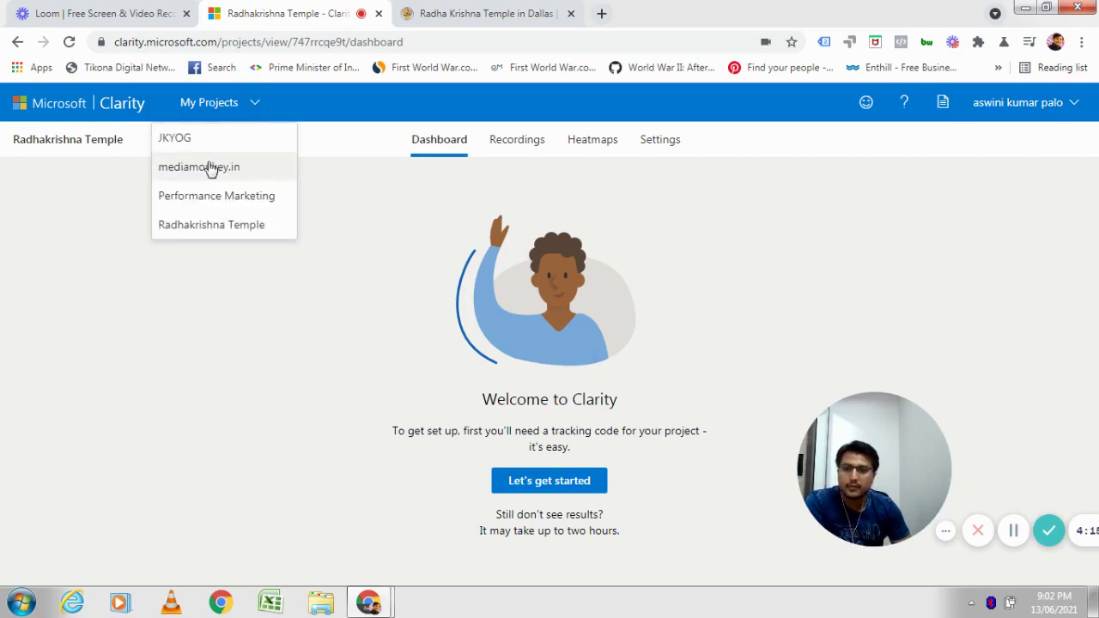
pyautogui.click(170, 143)
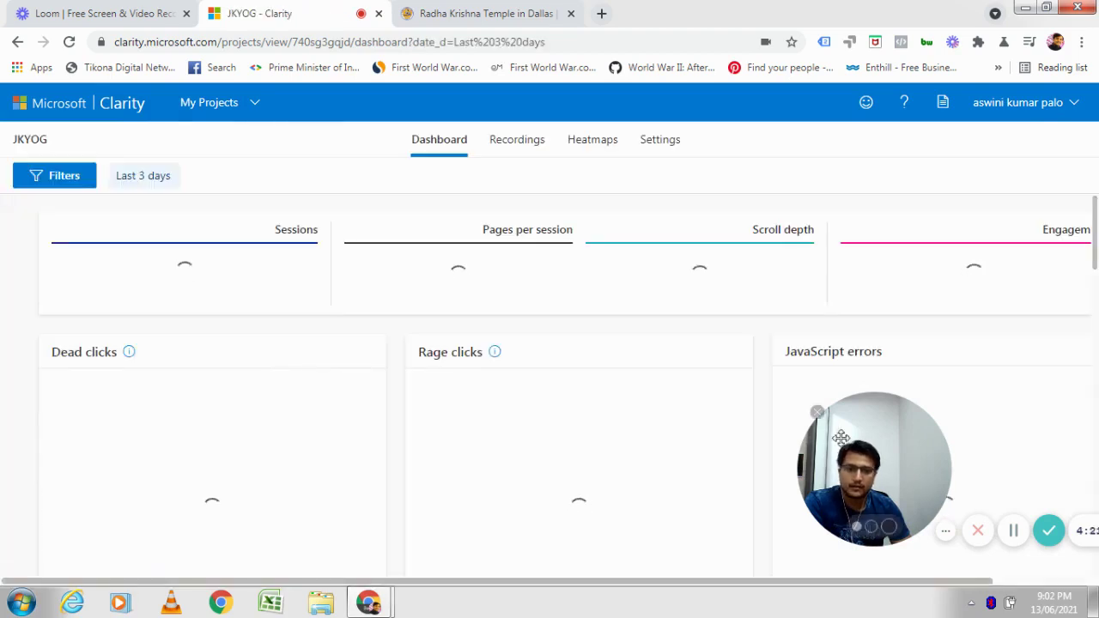
pyautogui.moveTo(879, 437); pyautogui.dragTo(89, 459)
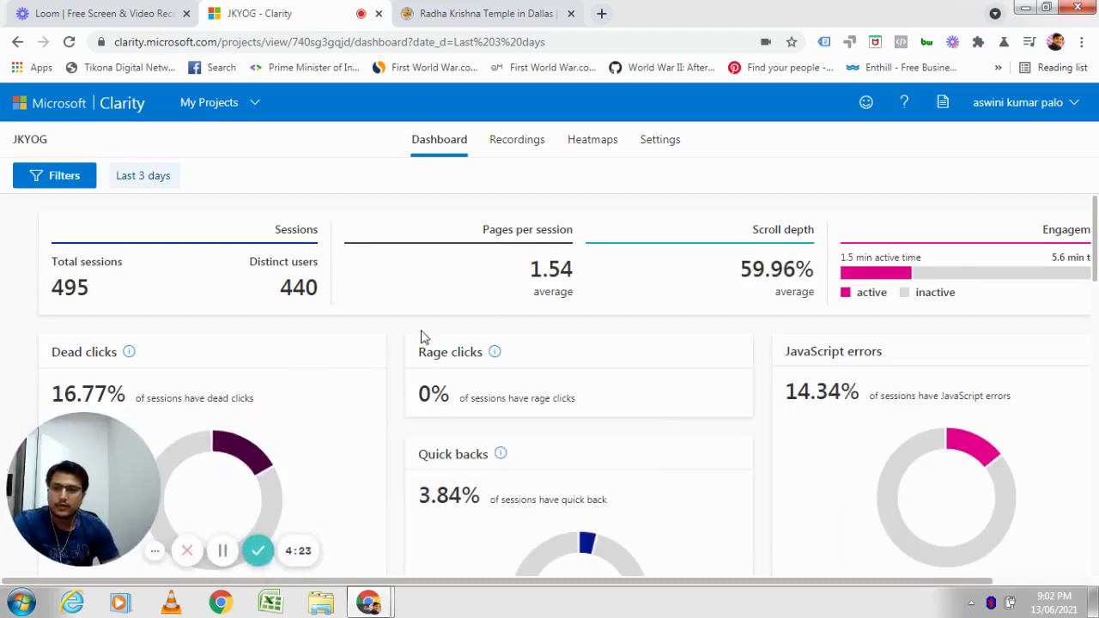
# Step: Look over the JKYOG dashboard's charts and set its time frame filter to Last 30 days
pyautogui.scroll(-15, 956, 363)
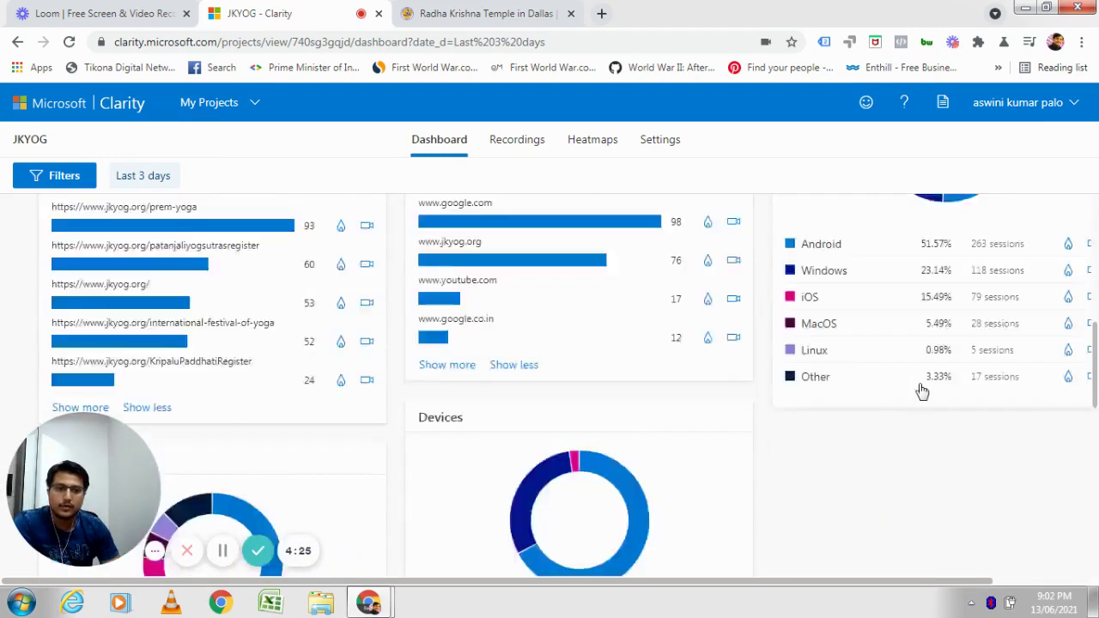
pyautogui.scroll(-1, 697, 366)
pyautogui.scroll(10, 512, 348)
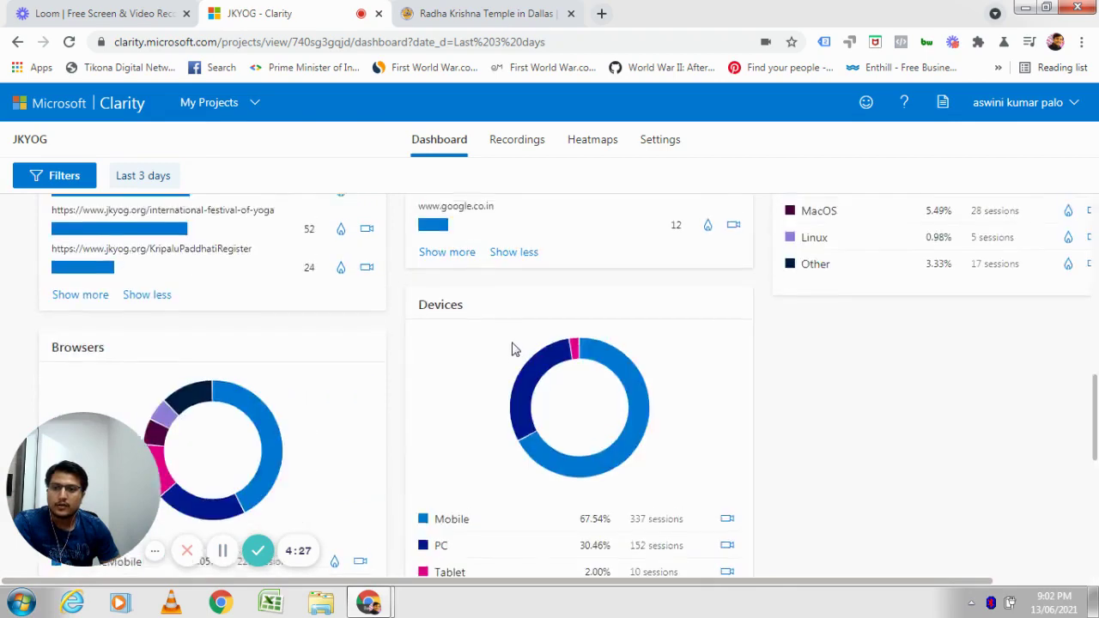
pyautogui.scroll(2, 369, 280)
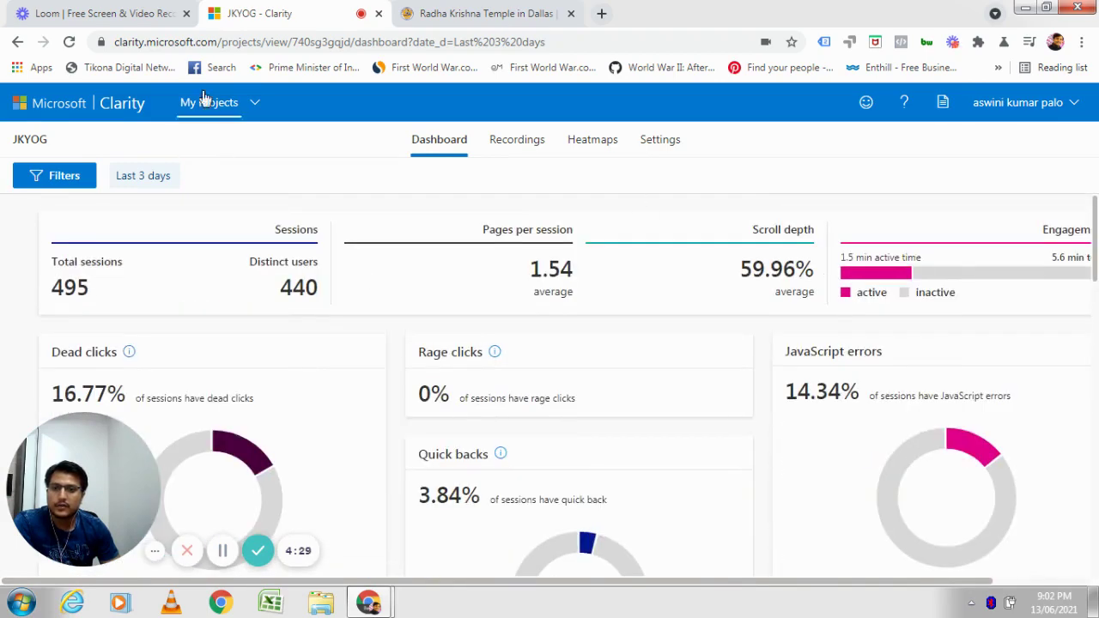
pyautogui.click(146, 179)
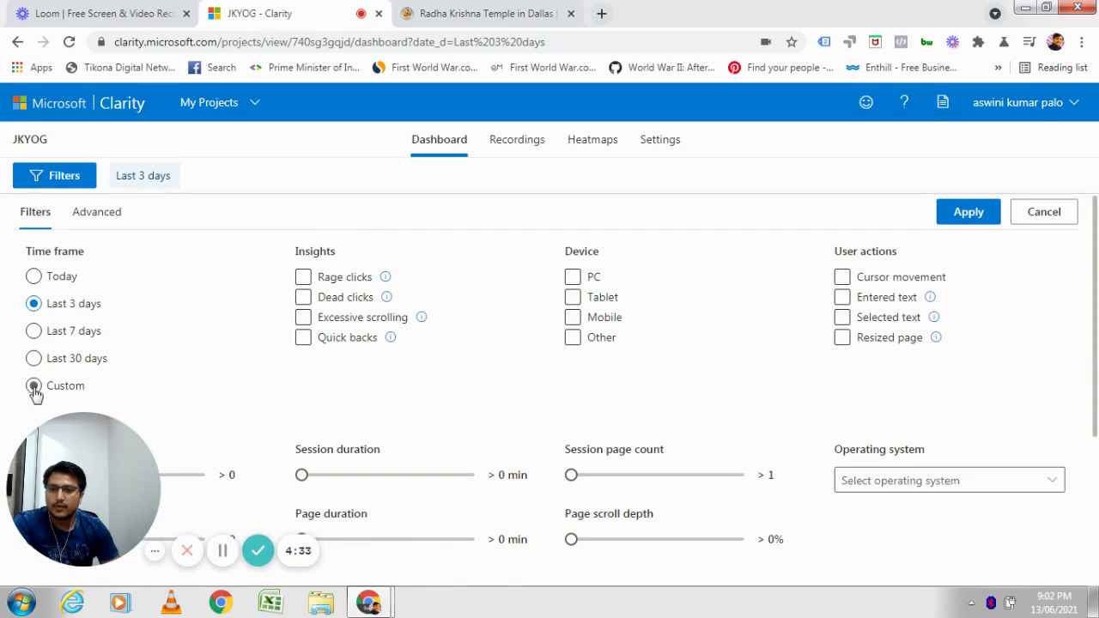
pyautogui.click(33, 360)
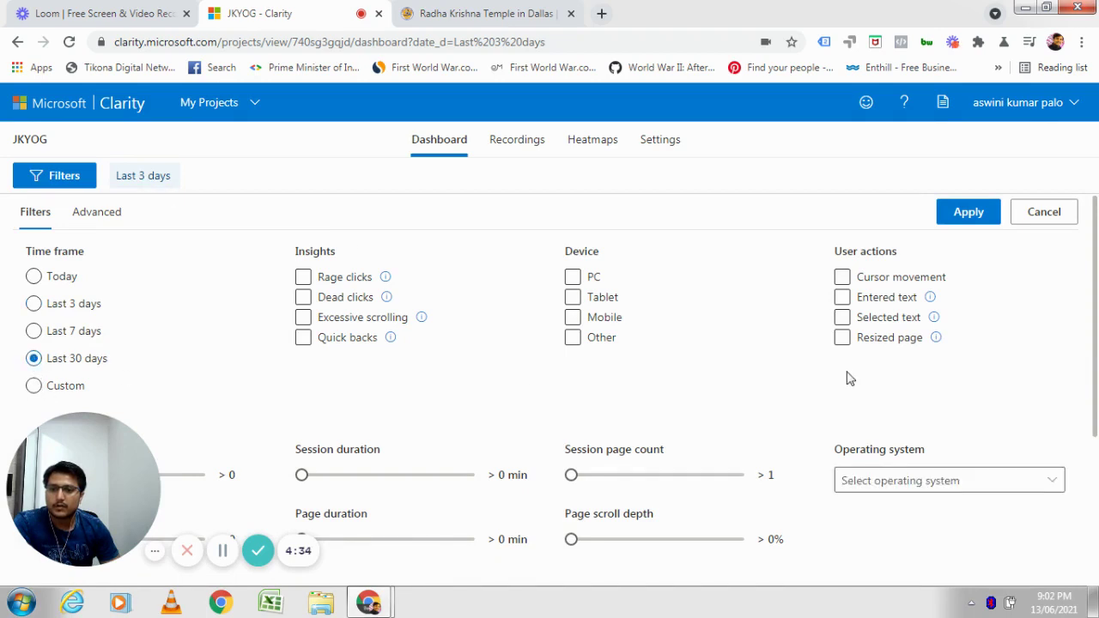
pyautogui.click(968, 214)
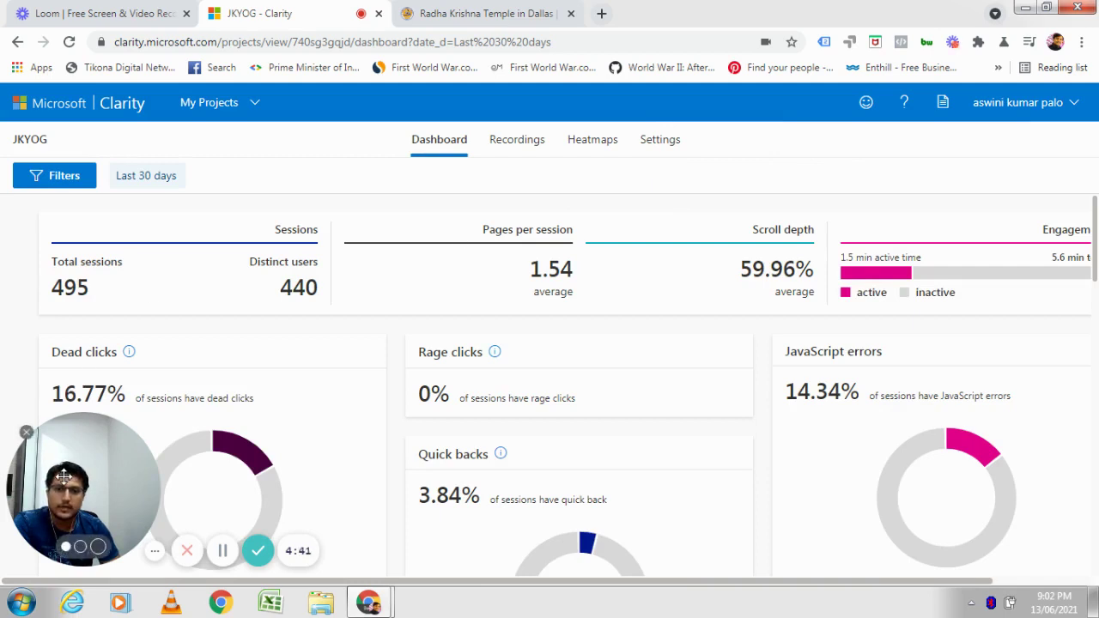
# Step: Examine the JKYOG dashboard's session, scroll depth, engagement, click, JavaScript error, browser and device metrics
pyautogui.moveTo(63, 478); pyautogui.dragTo(2, 521)
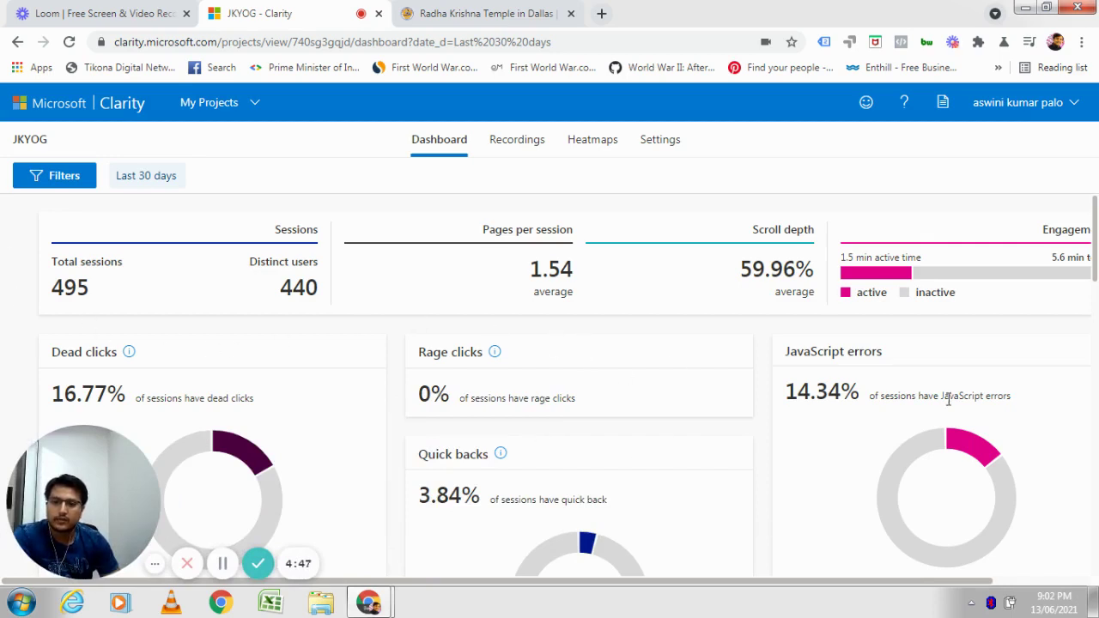
pyautogui.scroll(-3, 798, 518)
pyautogui.scroll(3, 764, 497)
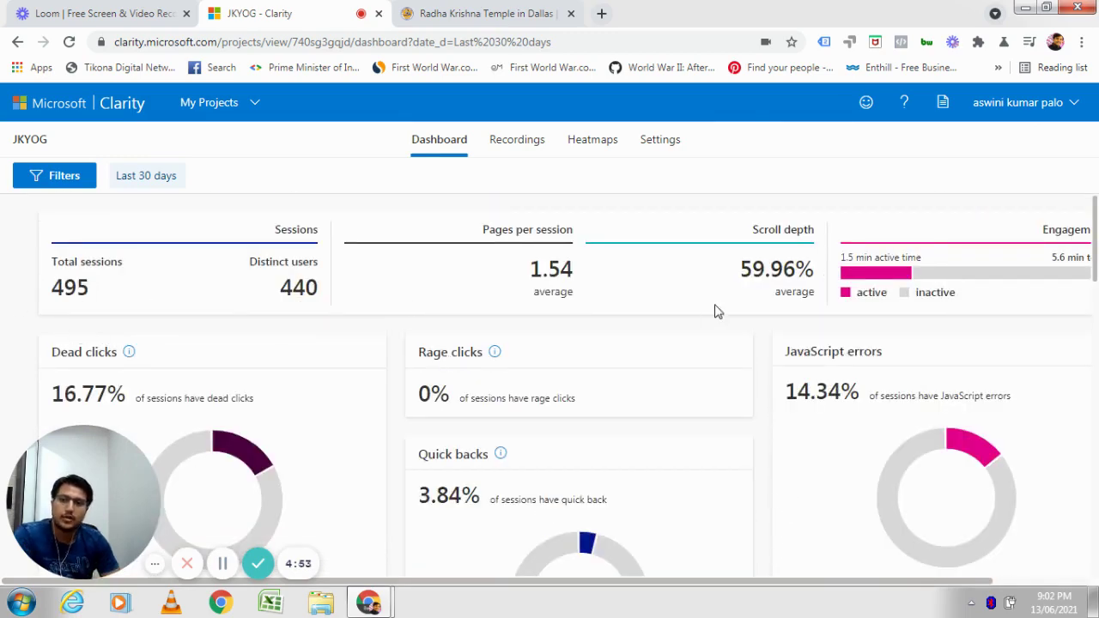
pyautogui.scroll(-5, 483, 400)
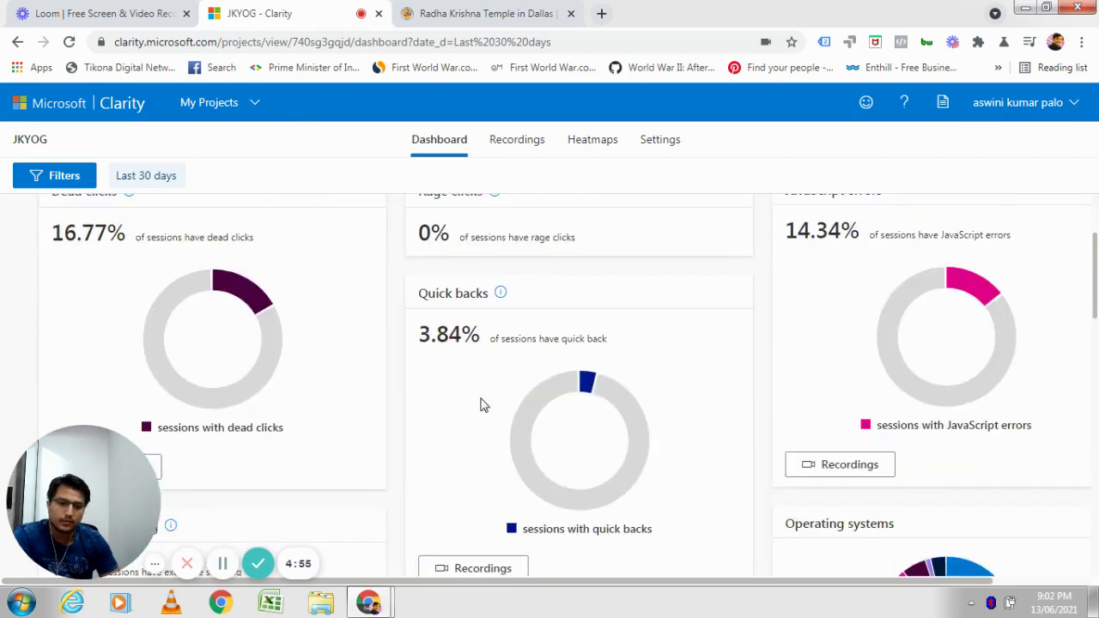
pyautogui.scroll(-8, 483, 403)
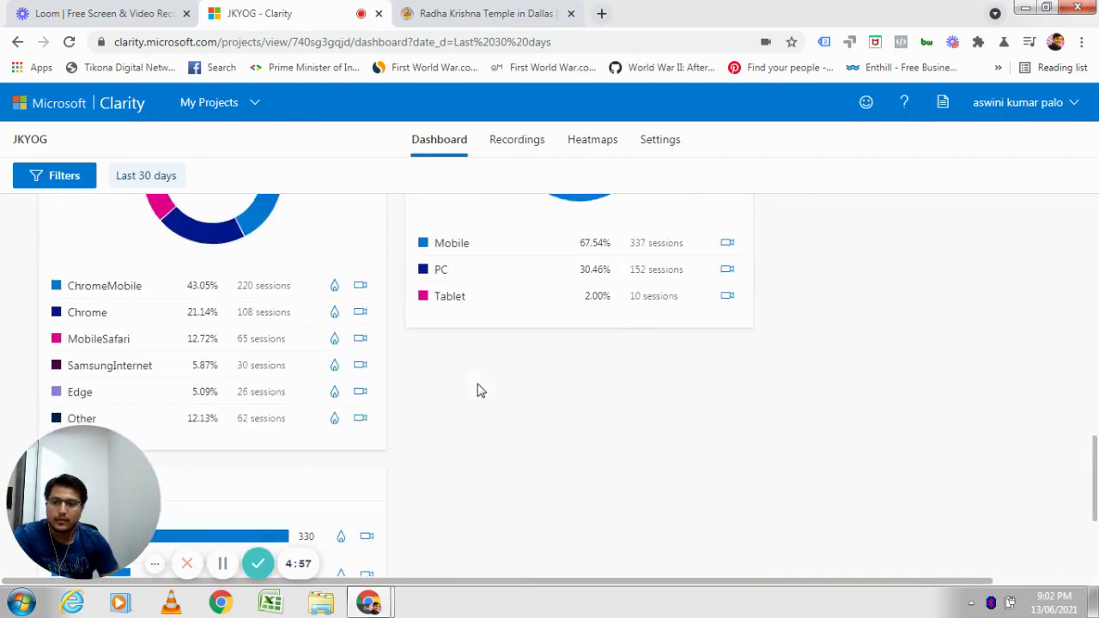
pyautogui.scroll(8, 557, 460)
pyautogui.scroll(-8, 554, 456)
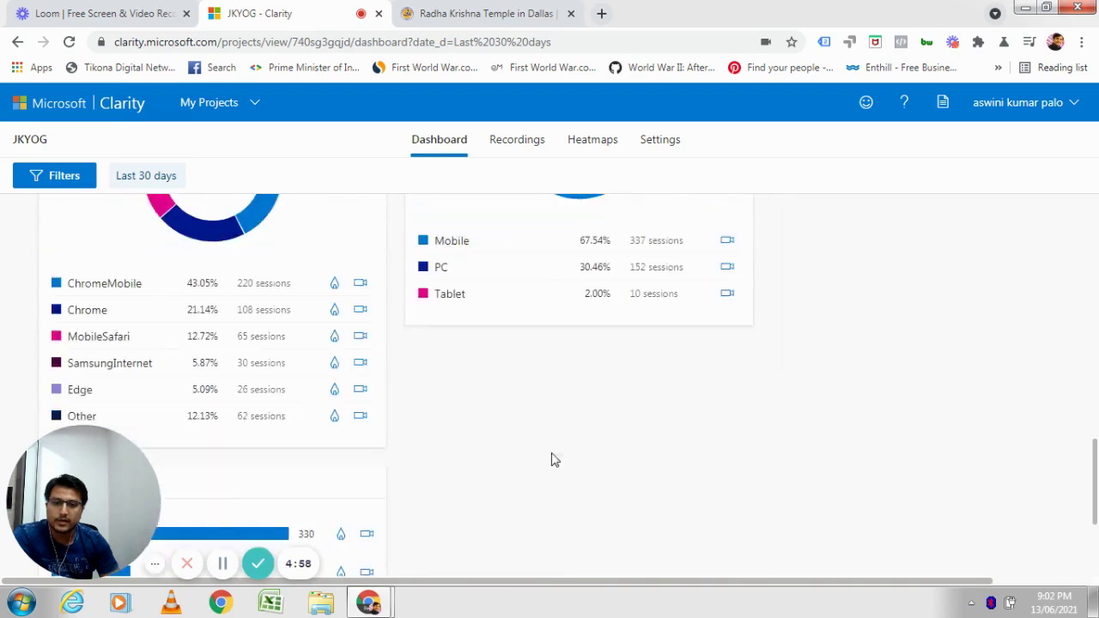
pyautogui.scroll(15, 683, 446)
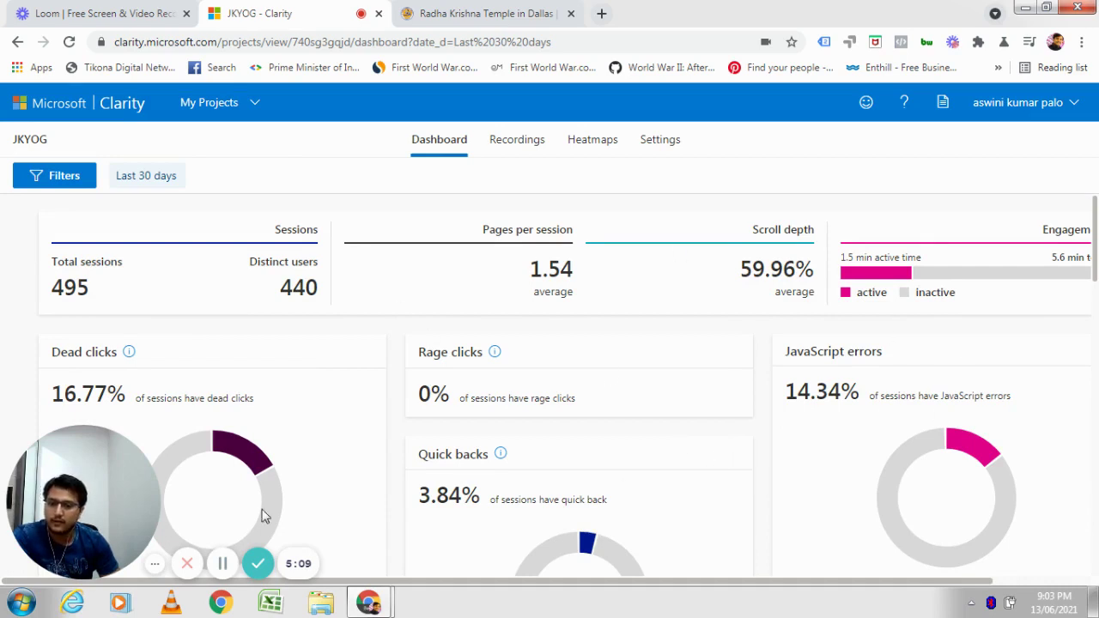
pyautogui.moveTo(105, 508); pyautogui.dragTo(1096, 495)
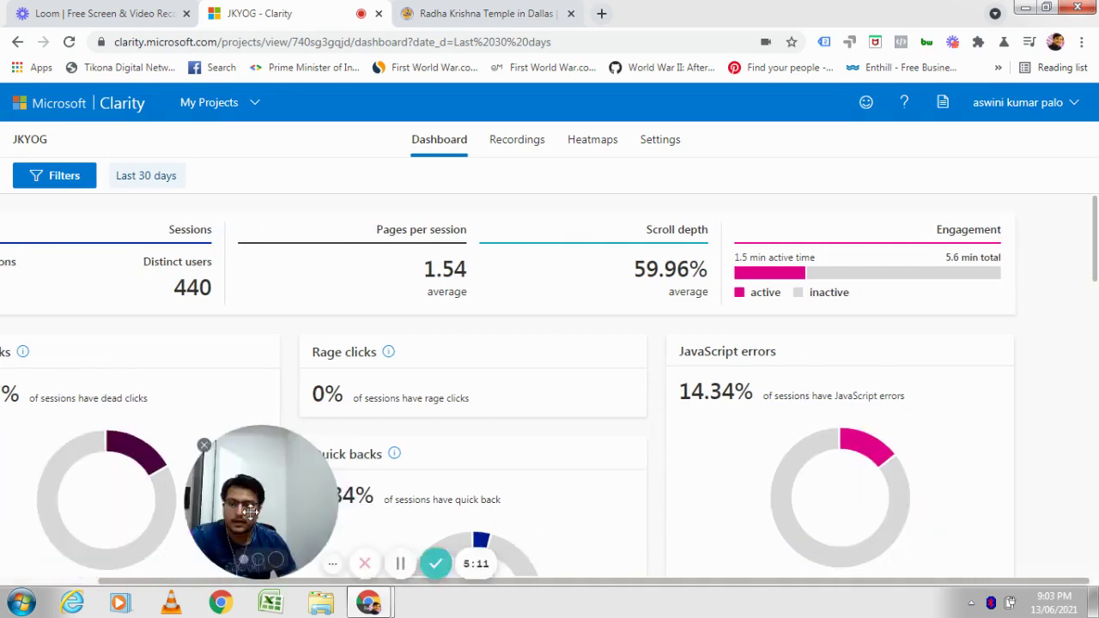
pyautogui.moveTo(252, 509); pyautogui.dragTo(992, 509)
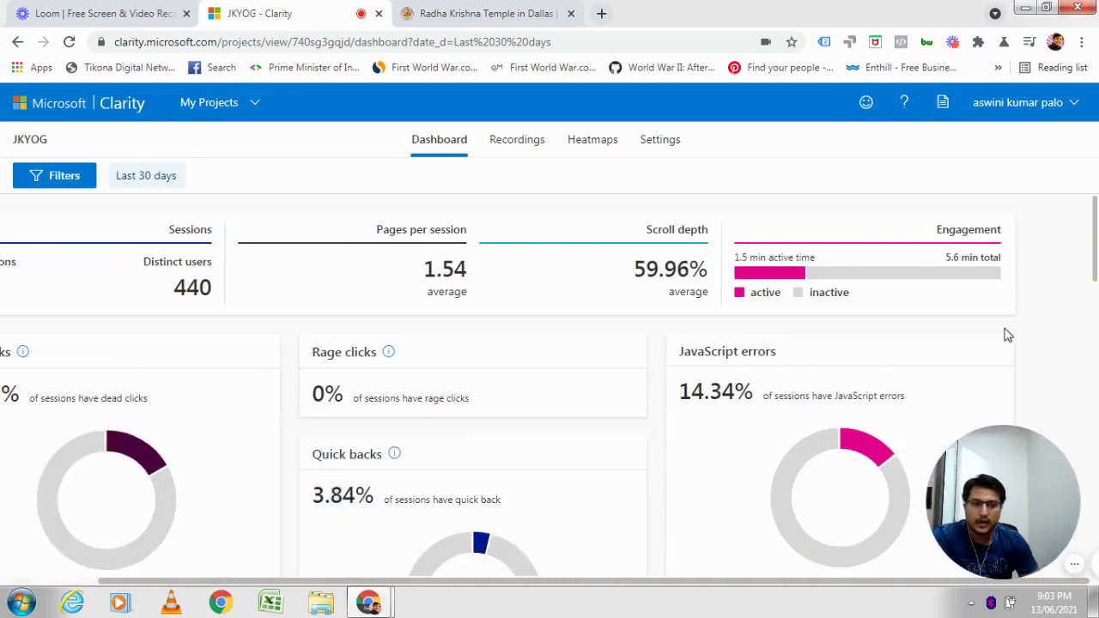
pyautogui.moveTo(578, 587); pyautogui.dragTo(304, 584)
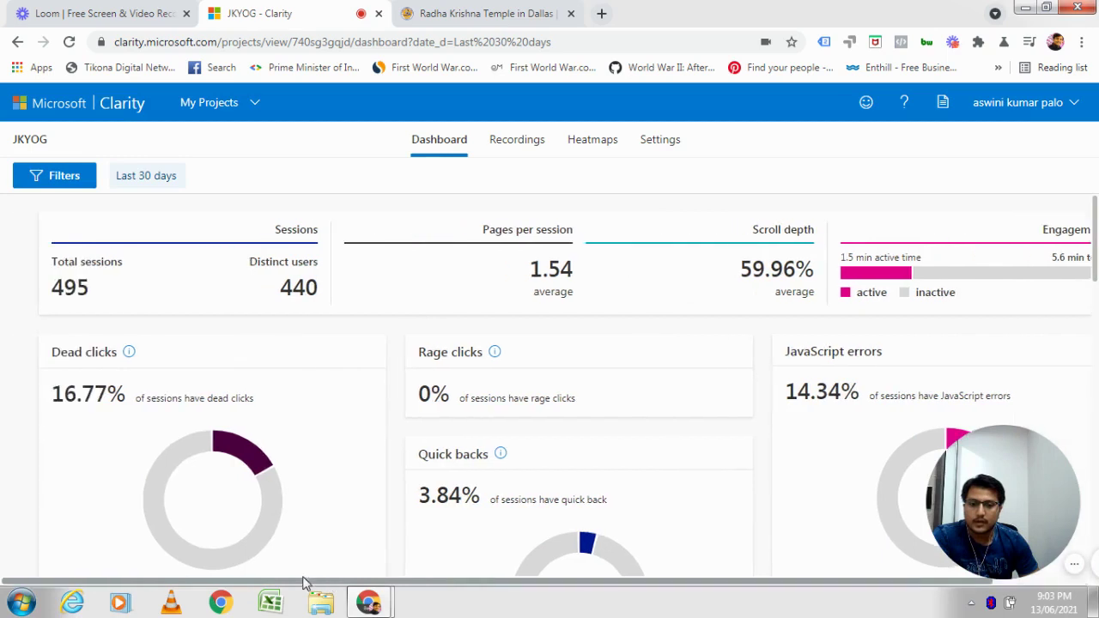
# Step: Check the Dead clicks card on the dashboard and open the recordings of sessions with dead clicks
pyautogui.scroll(-1, 359, 396)
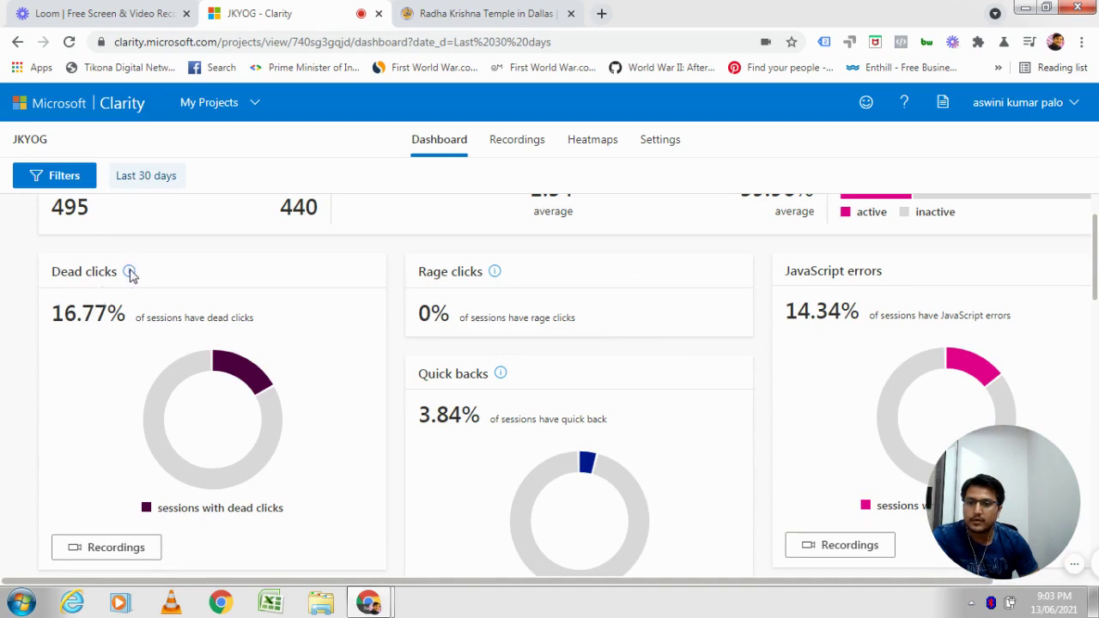
pyautogui.moveTo(130, 273)
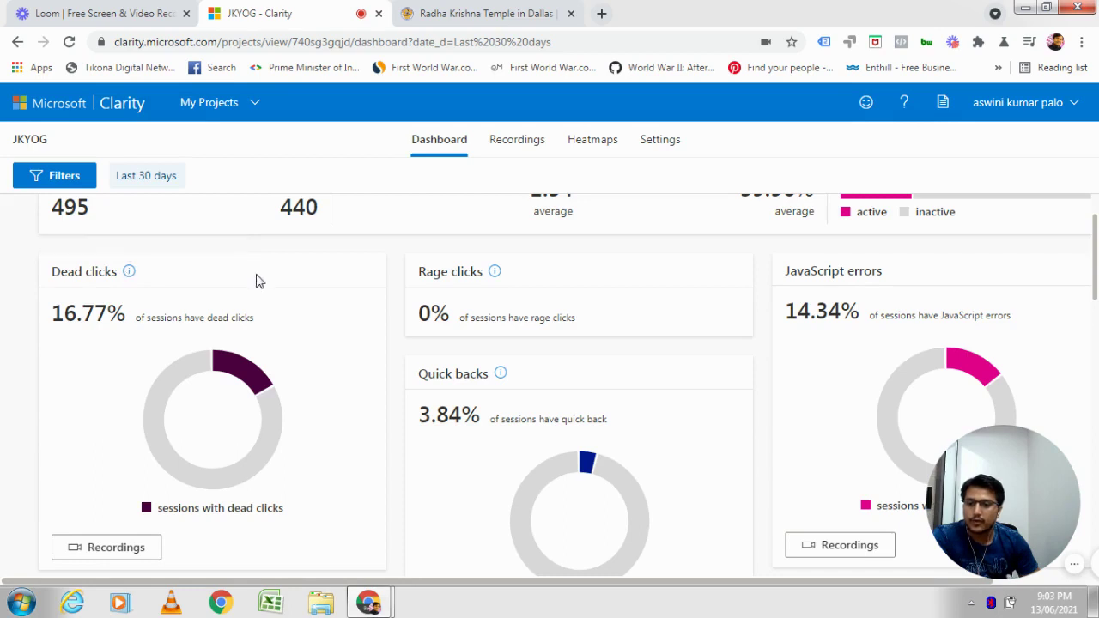
pyautogui.click(117, 554)
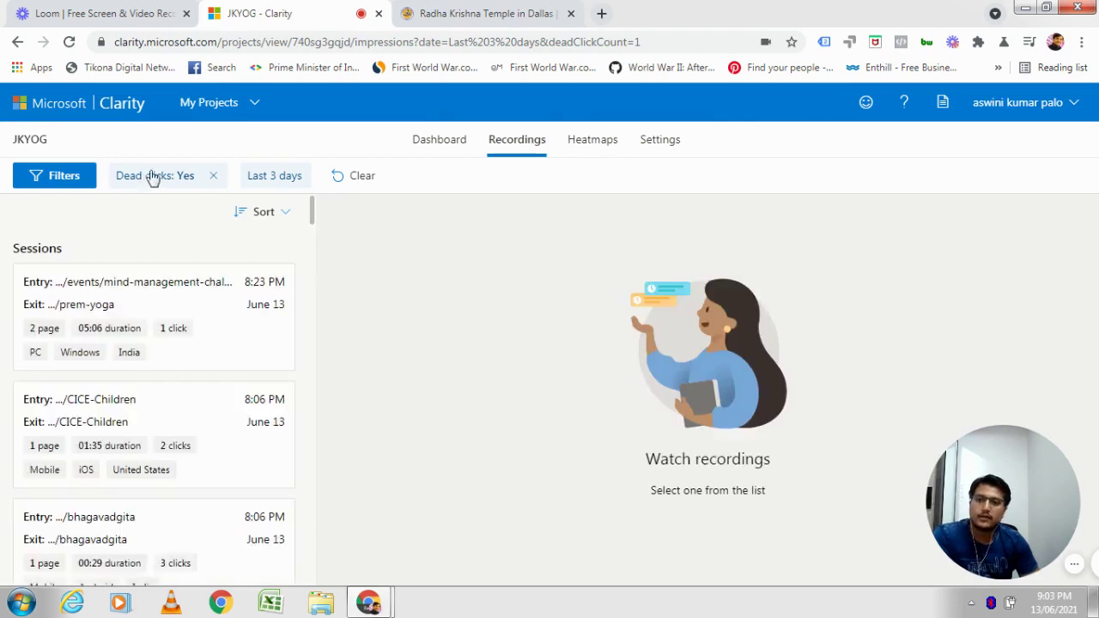
# Step: Play the 05:06 session recording that exits at /prem-yoga and set the playback speed to 4x
pyautogui.click(157, 287)
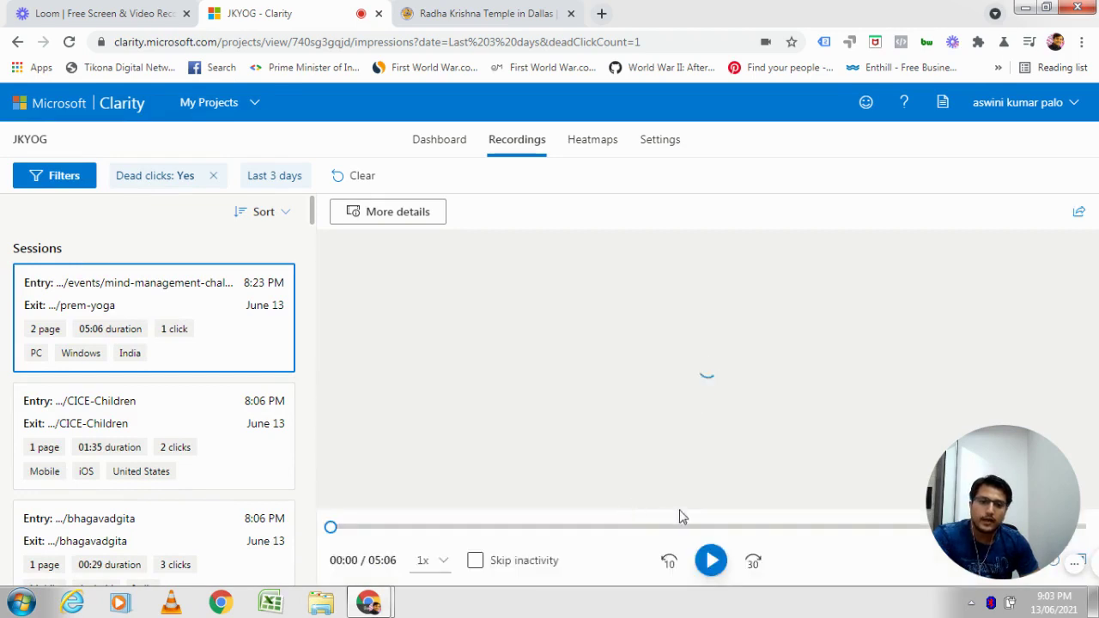
pyautogui.click(444, 561)
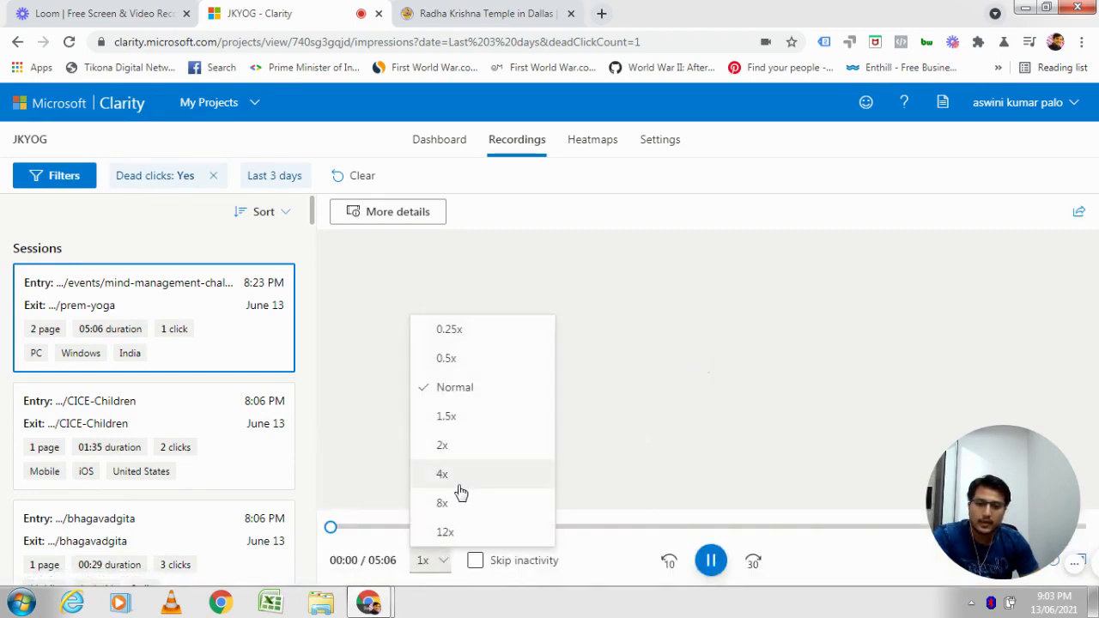
pyautogui.click(450, 477)
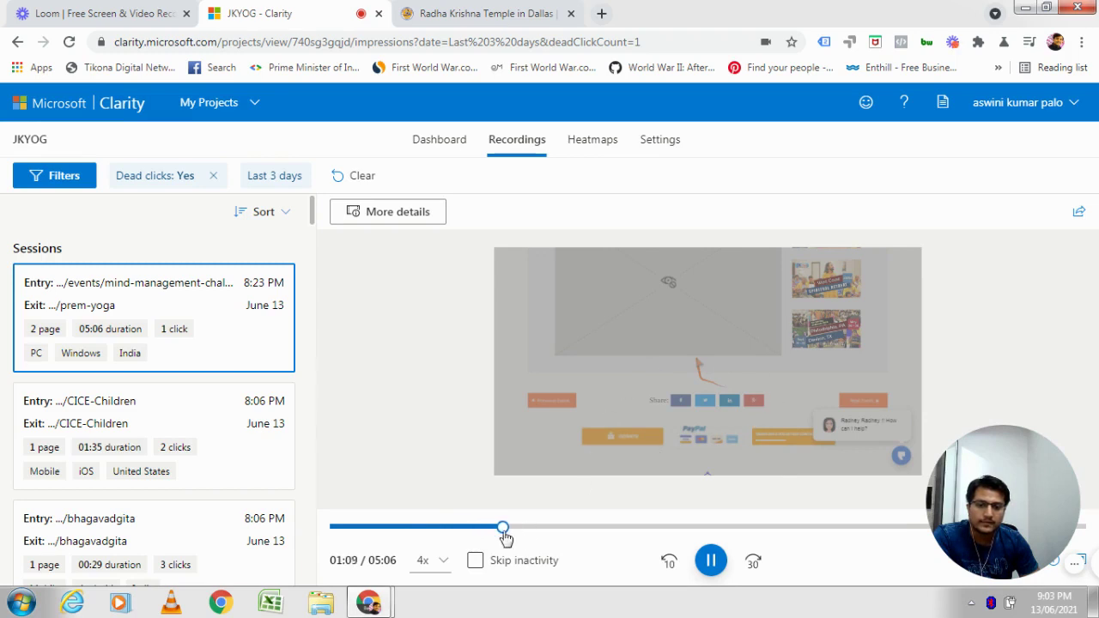
# Step: Watch the session recording and replay the part around the event markers near its end
pyautogui.moveTo(1059, 436)
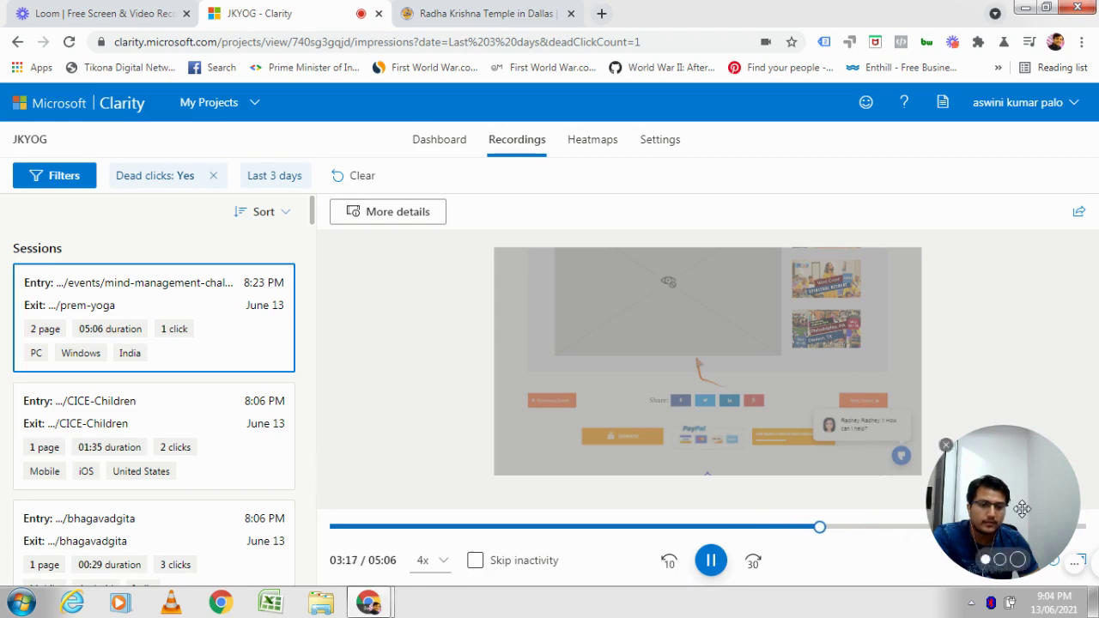
pyautogui.moveTo(1026, 500); pyautogui.dragTo(980, 178)
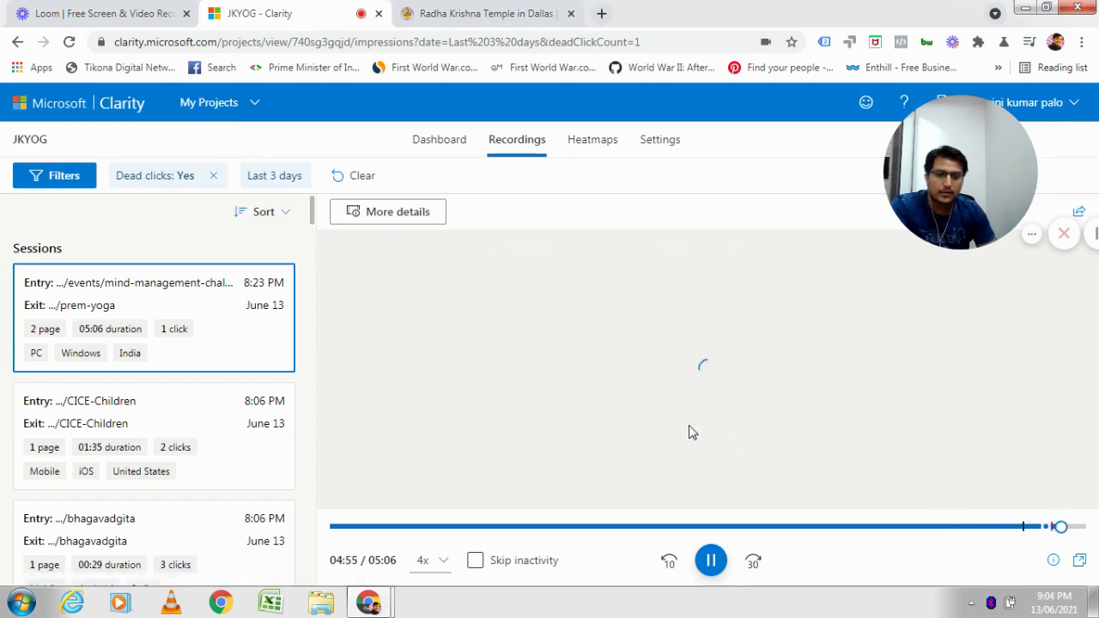
pyautogui.click(1023, 527)
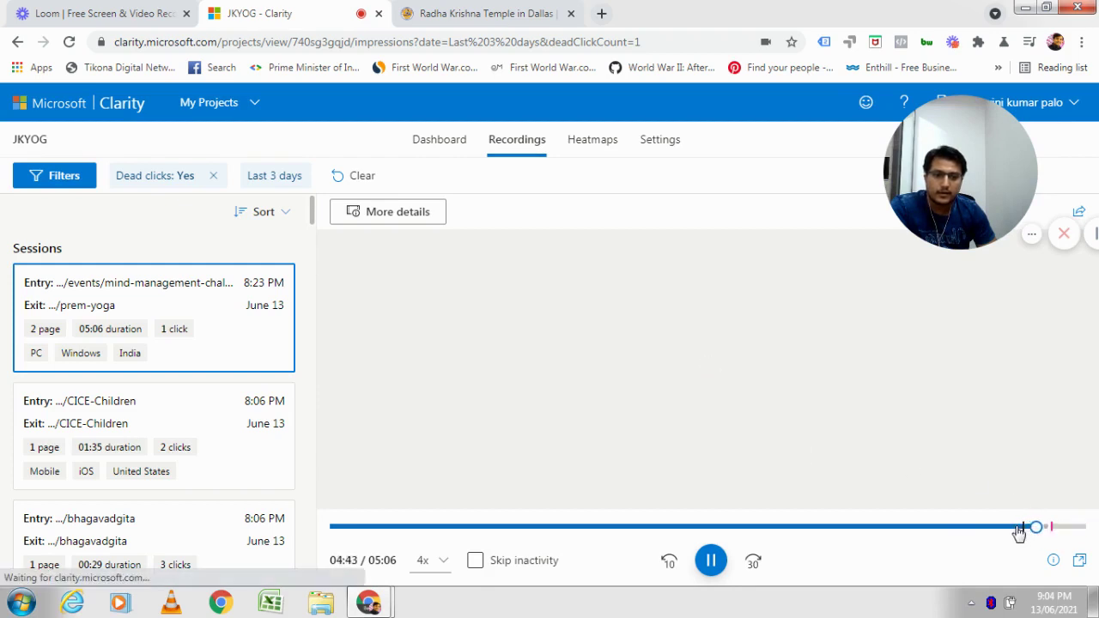
pyautogui.click(1001, 530)
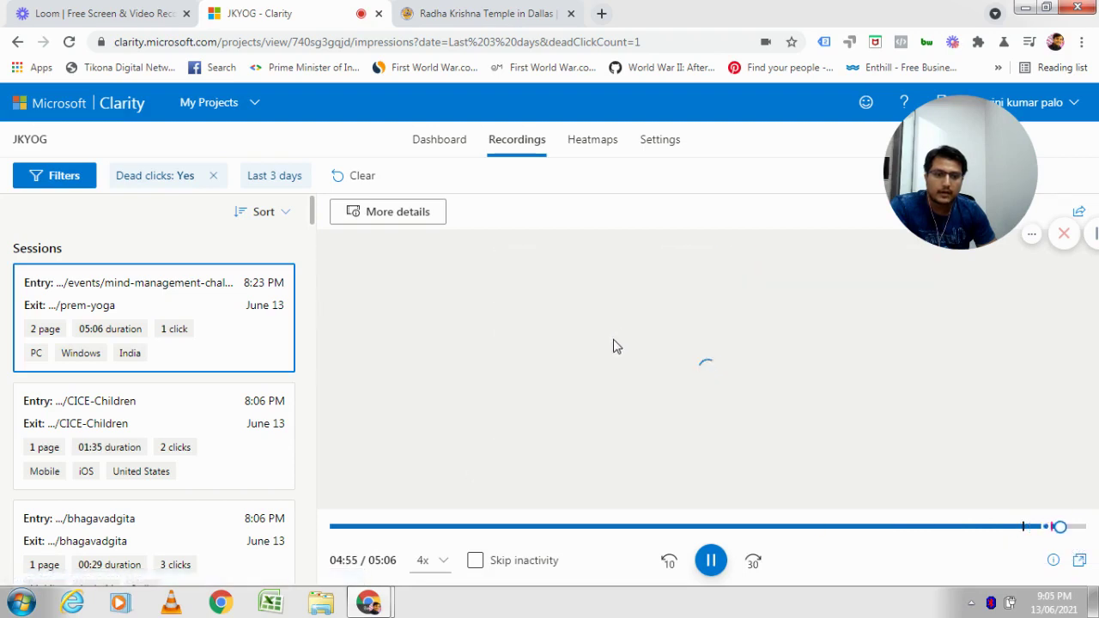
# Step: Watch the /CICE-Children and /bhagavadgita session recordings and browse the other dead-click sessions in the list
pyautogui.click(154, 416)
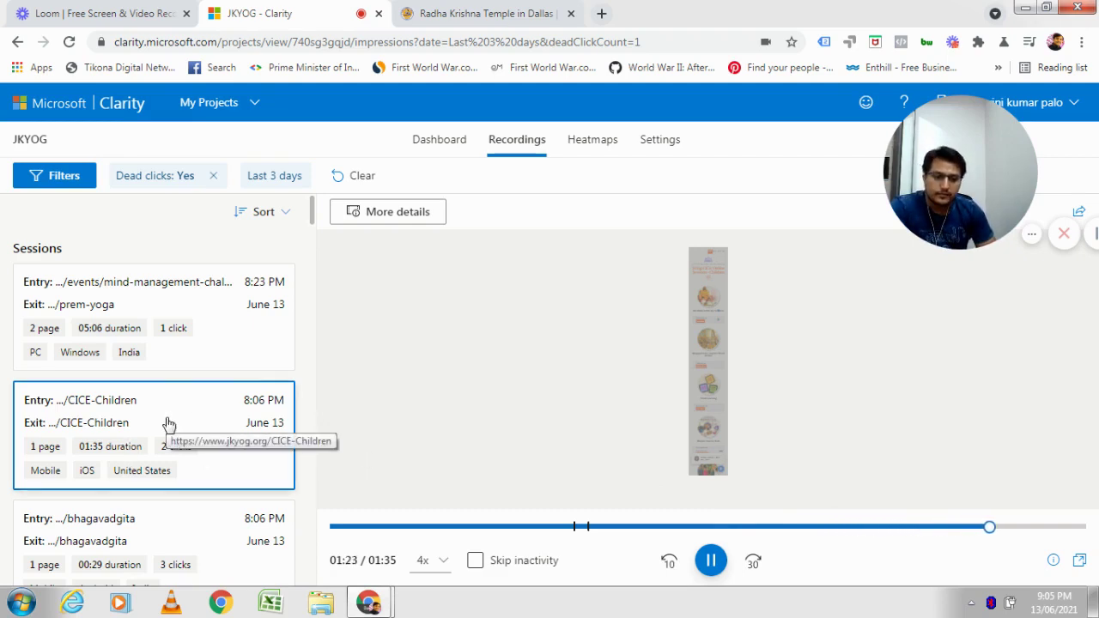
pyautogui.scroll(-4, 169, 421)
pyautogui.scroll(3, 171, 420)
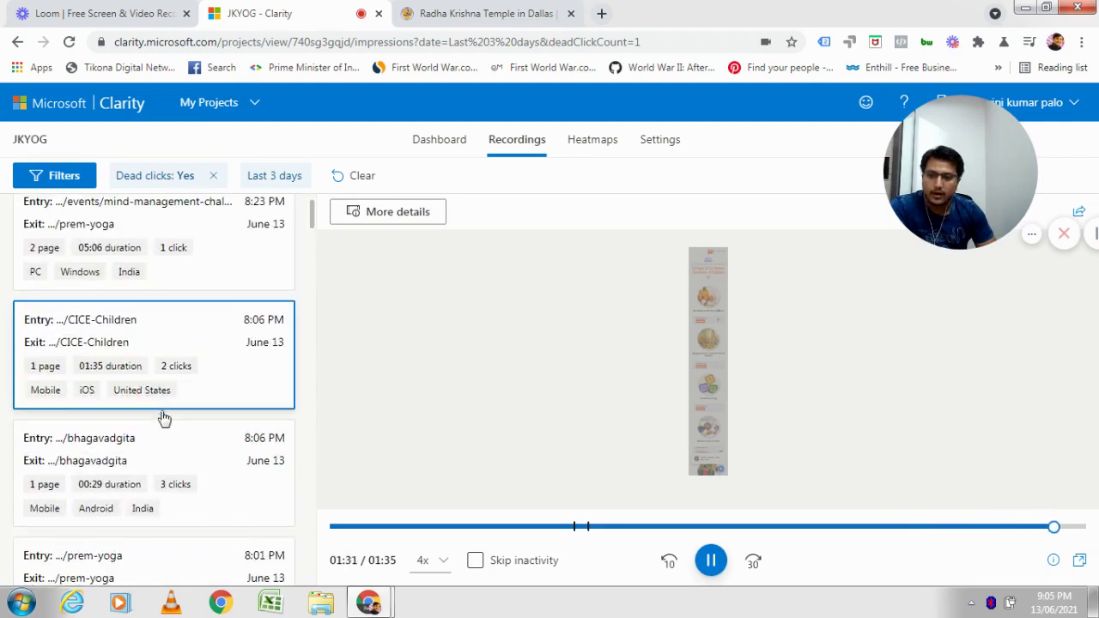
pyautogui.click(152, 466)
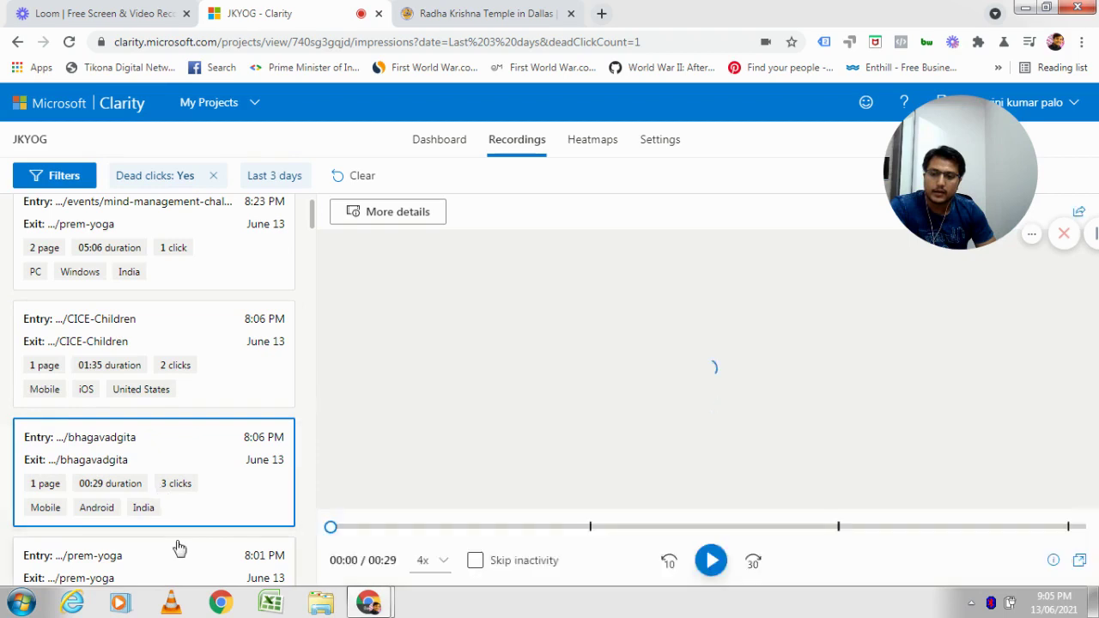
pyautogui.scroll(-5, 163, 498)
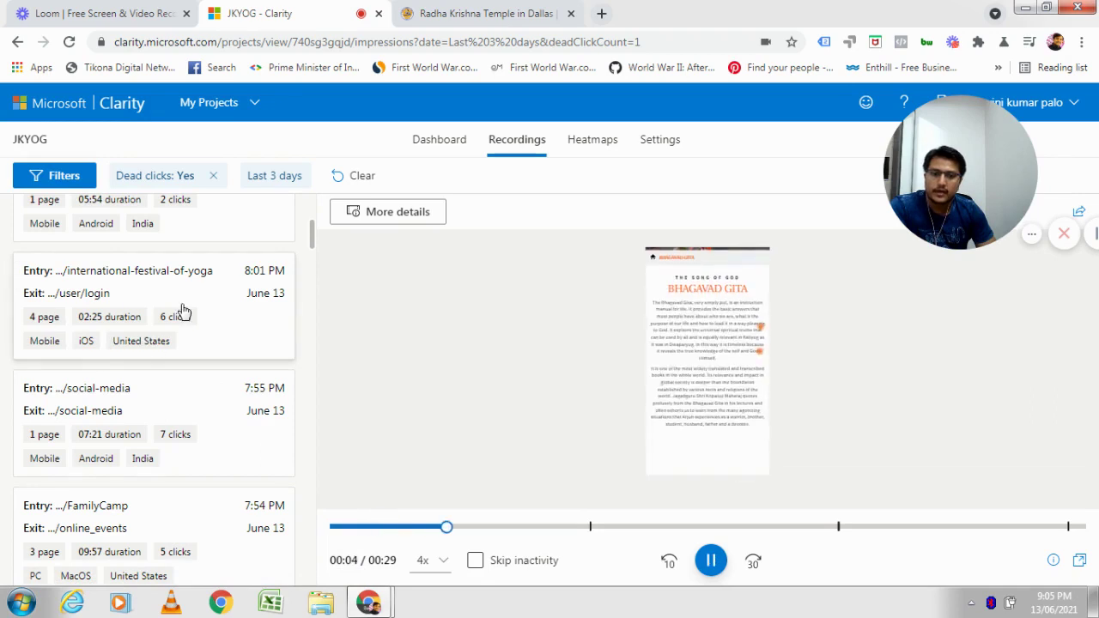
pyautogui.scroll(5, 161, 394)
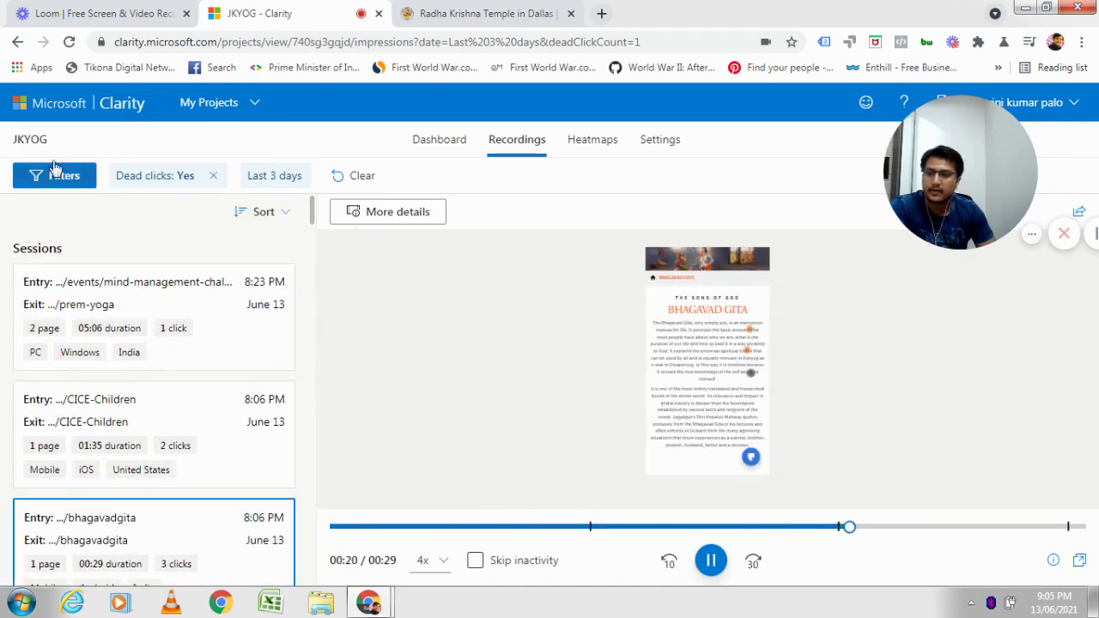
# Step: Return to the JKYOG dashboard and check the Rage clicks, Quick backs and Excessive scrolling cards, including the rage clicks definition
pyautogui.click(17, 41)
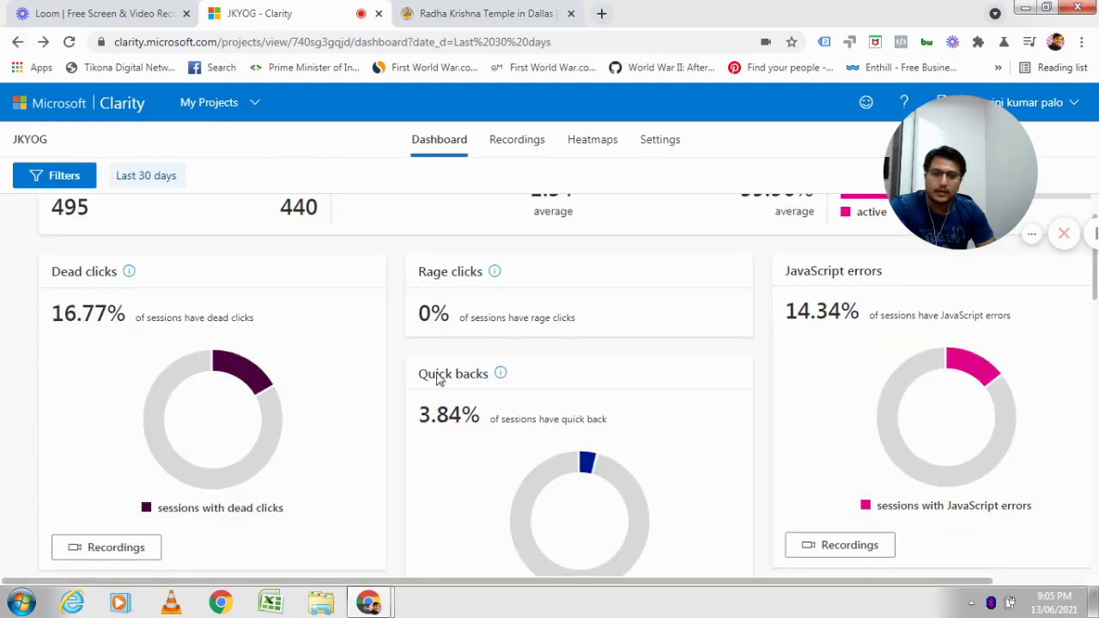
pyautogui.moveTo(494, 273)
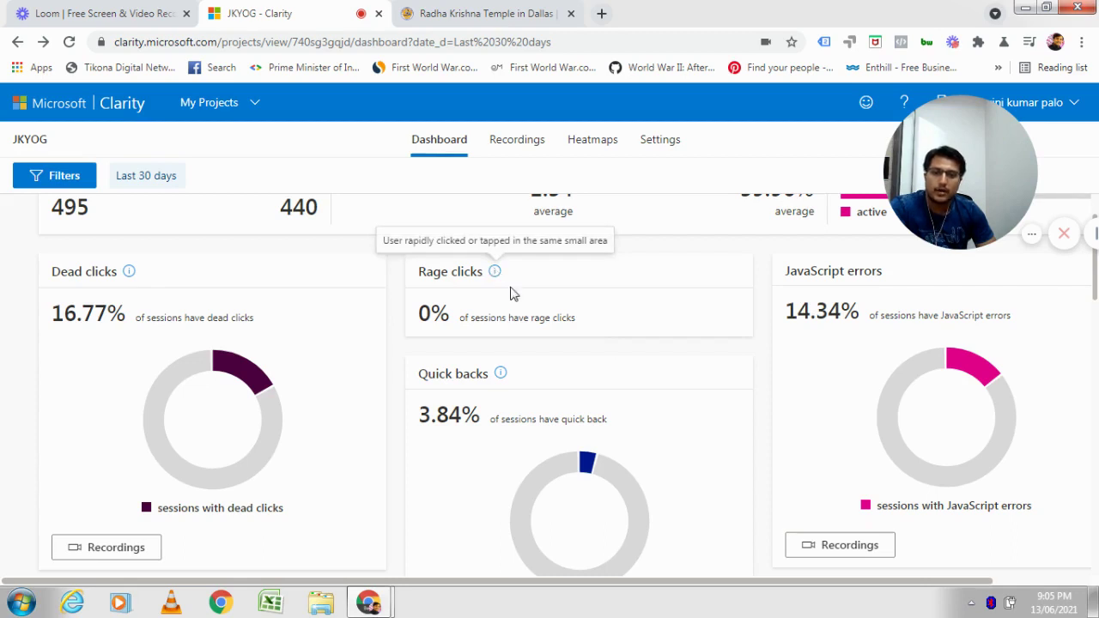
pyautogui.scroll(-3, 608, 480)
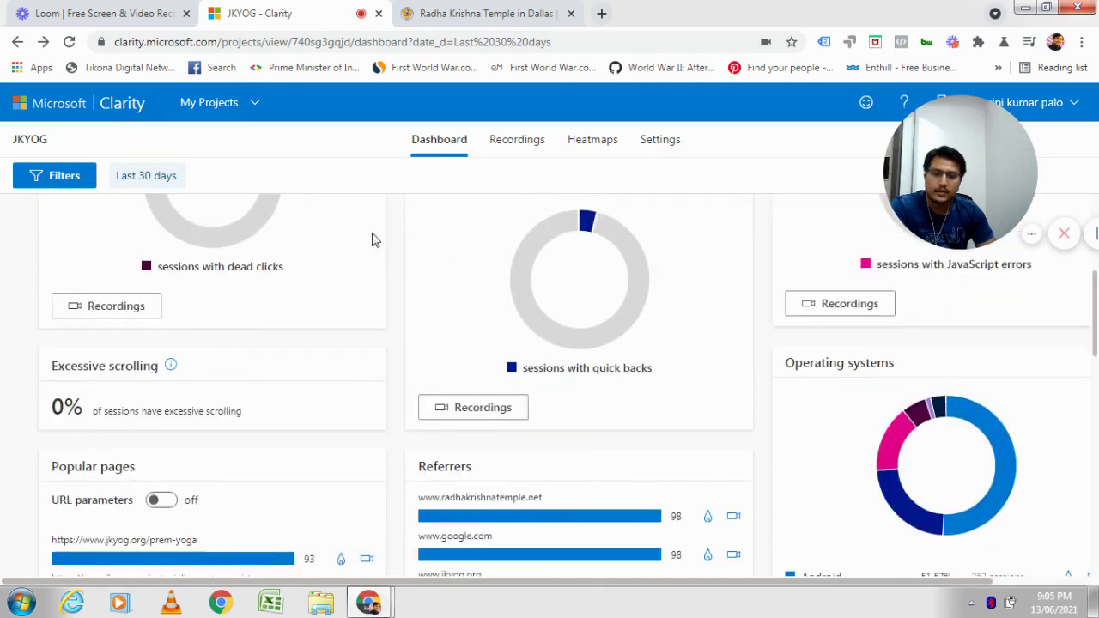
pyautogui.scroll(3, 627, 343)
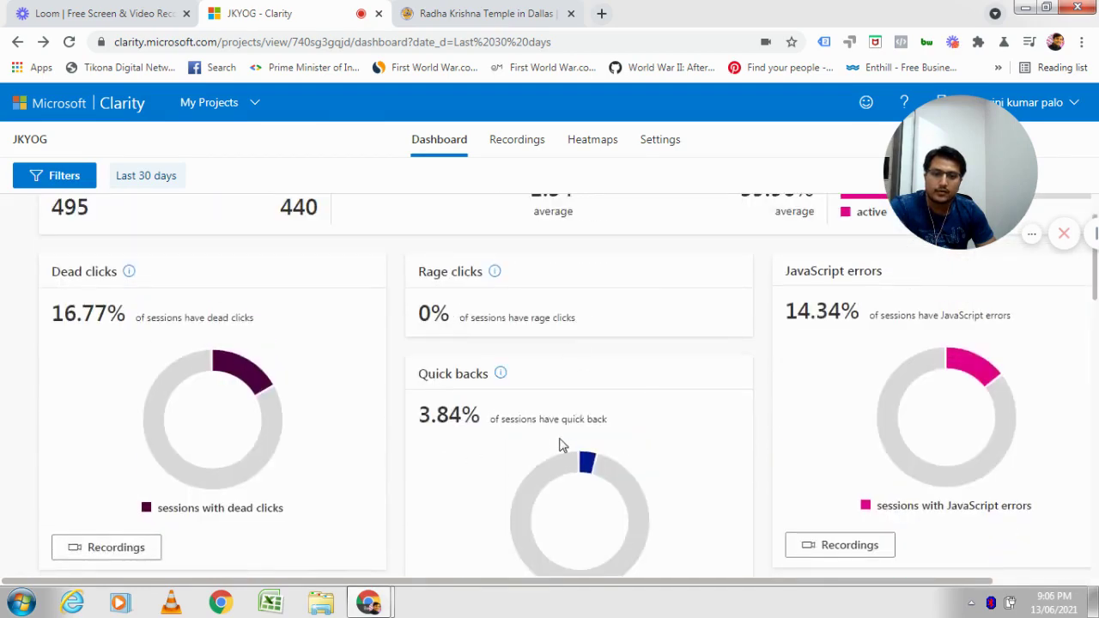
pyautogui.scroll(-1, 562, 445)
pyautogui.scroll(-2, 613, 365)
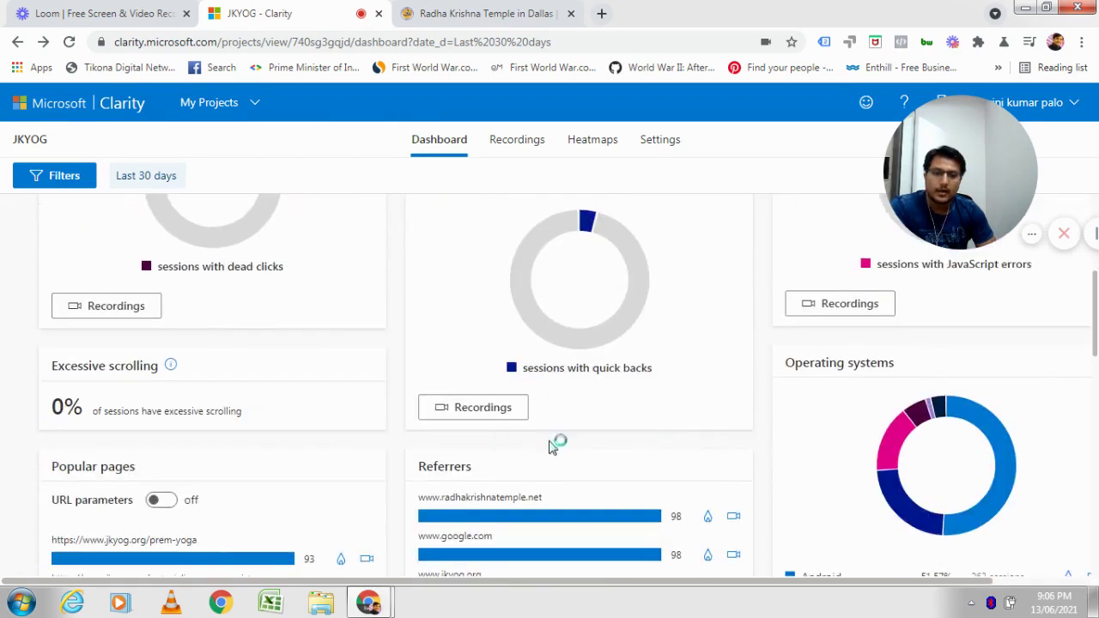
pyautogui.scroll(4, 725, 477)
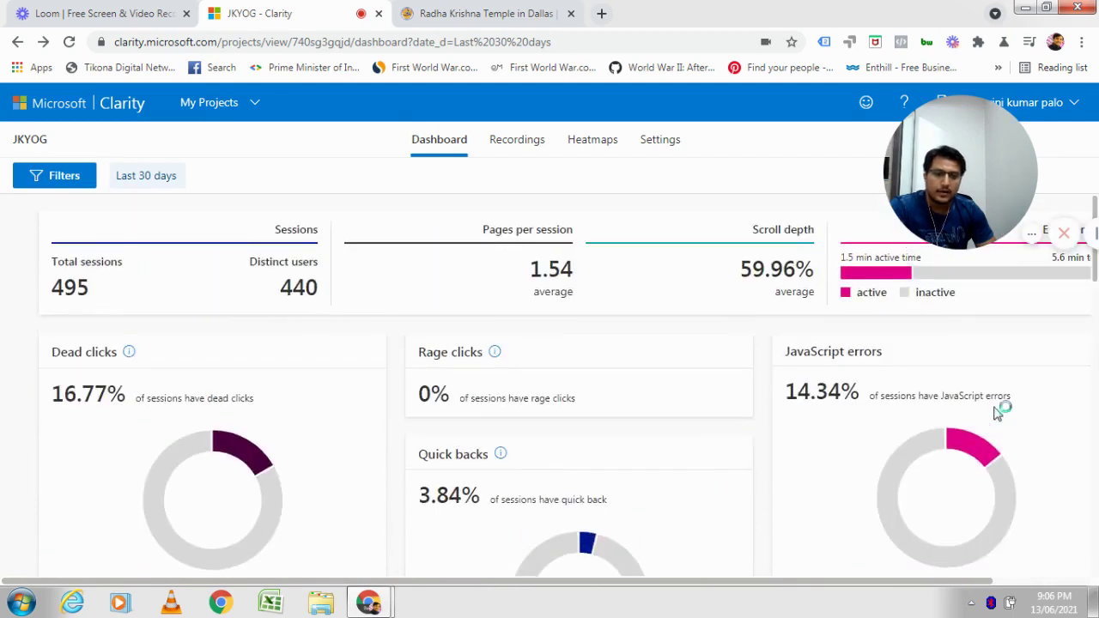
# Step: Examine the dashboard's JavaScript errors card and browse the operating system, browser and device breakdowns further down
pyautogui.scroll(-1, 887, 412)
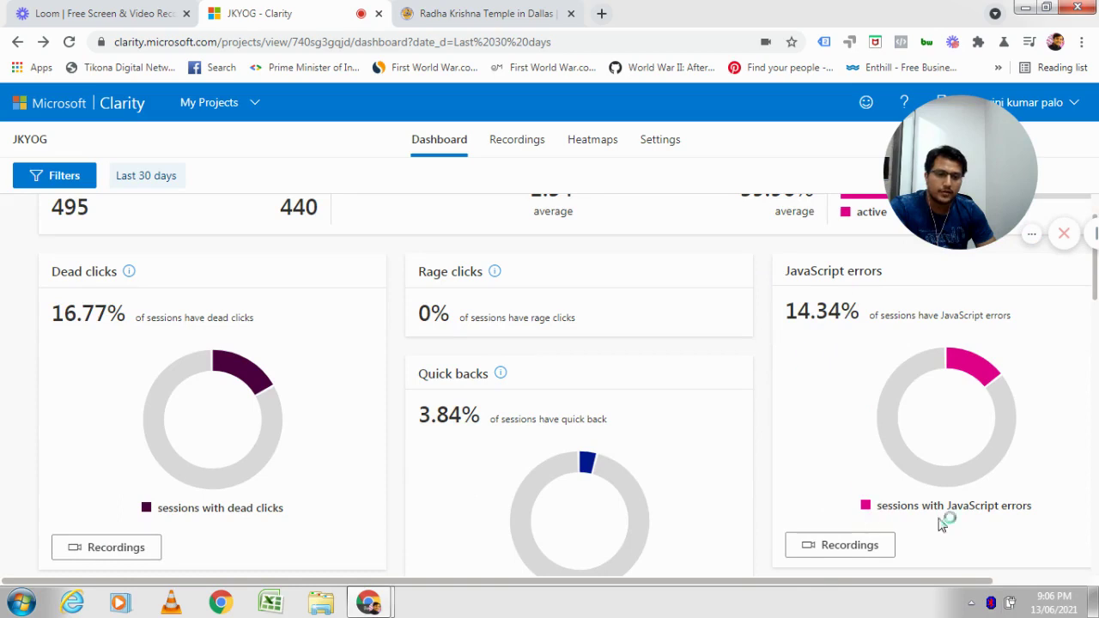
pyautogui.scroll(-1, 1018, 520)
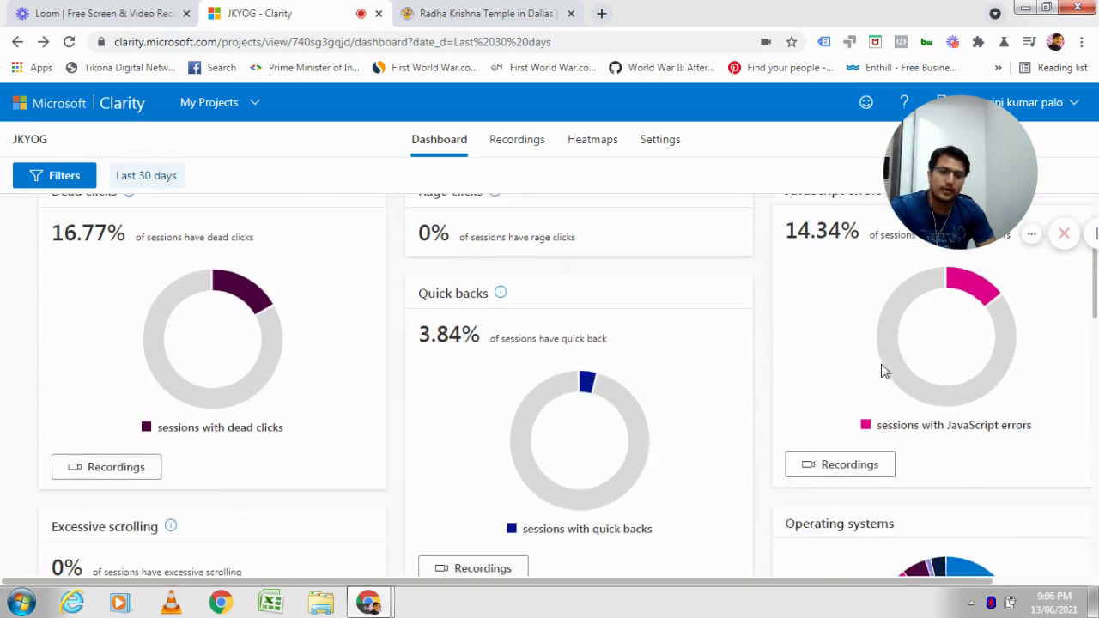
pyautogui.scroll(2, 939, 417)
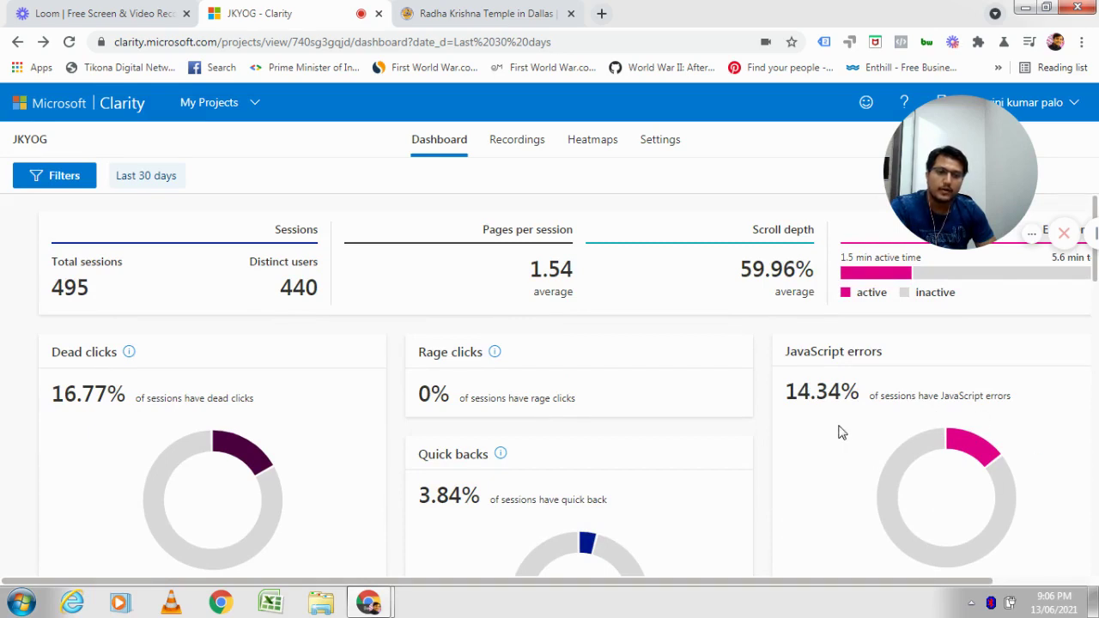
pyautogui.scroll(-3, 841, 432)
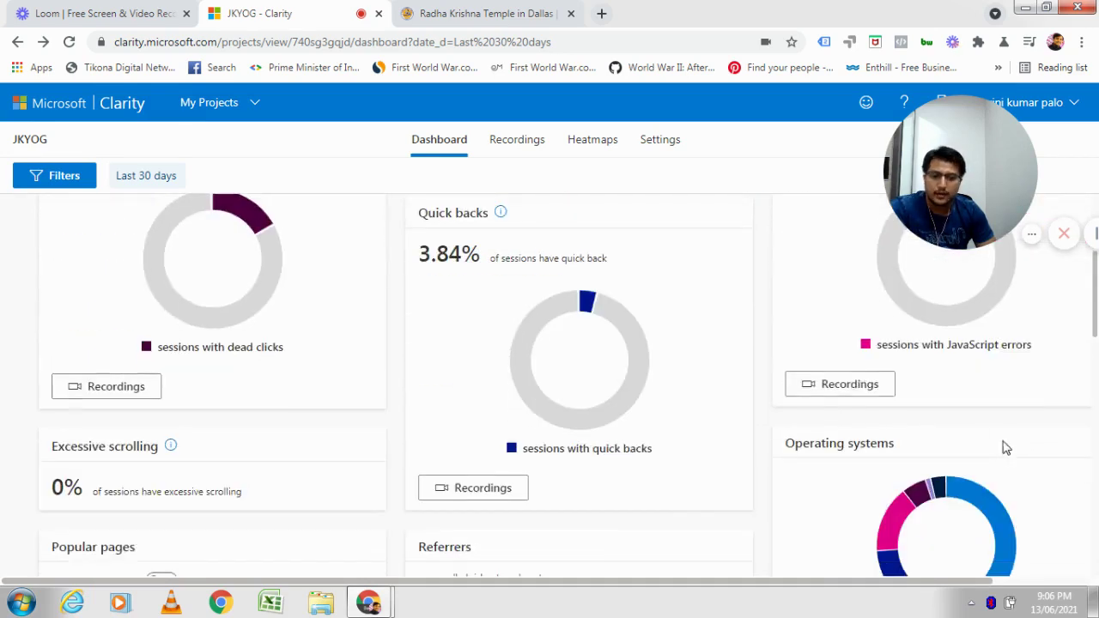
pyautogui.scroll(-9, 1006, 447)
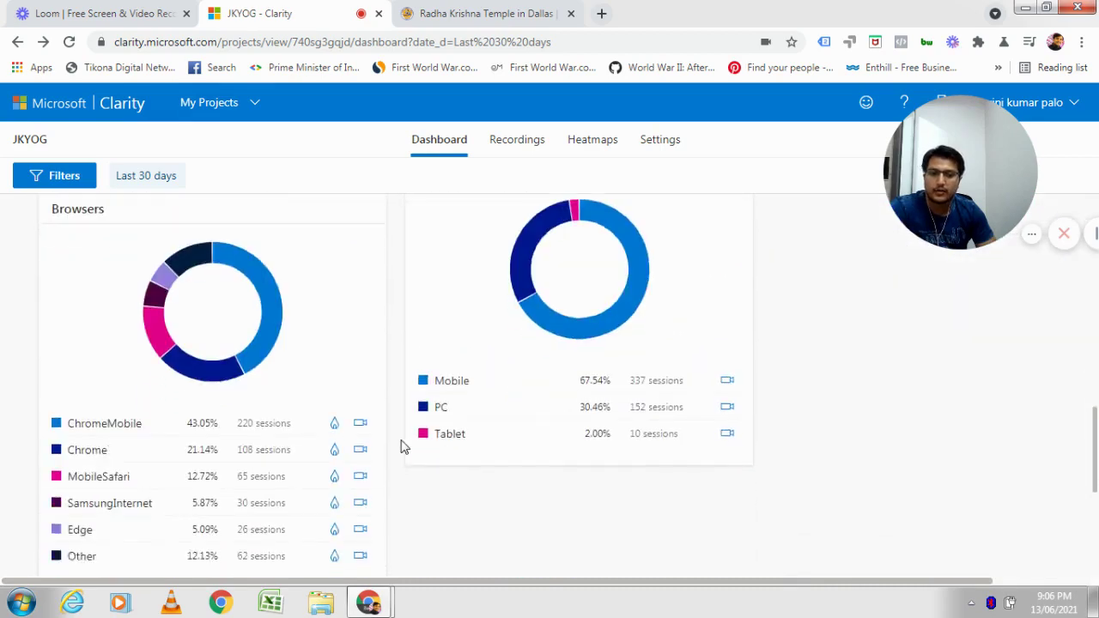
pyautogui.scroll(-4, 396, 441)
pyautogui.scroll(12, 397, 422)
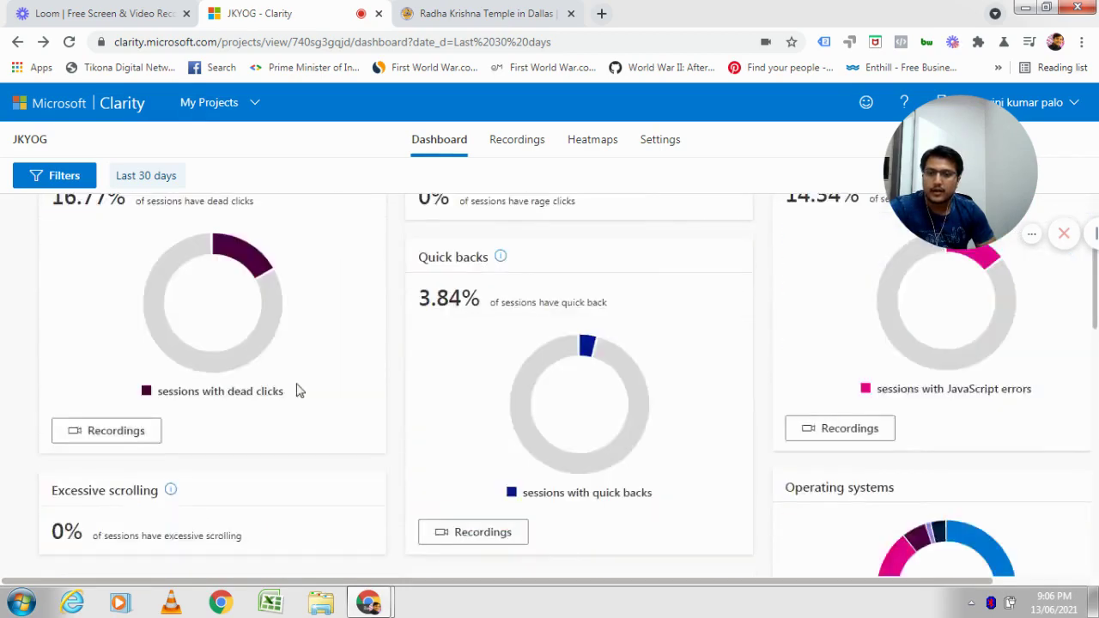
pyautogui.scroll(3, 300, 391)
pyautogui.click(533, 143)
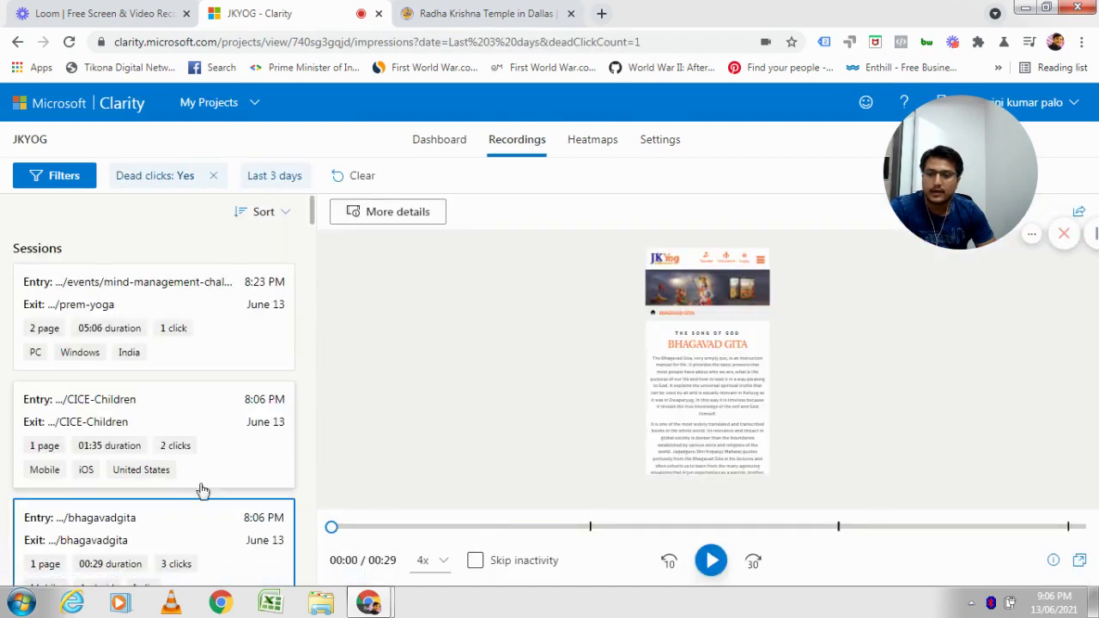
pyautogui.click(592, 141)
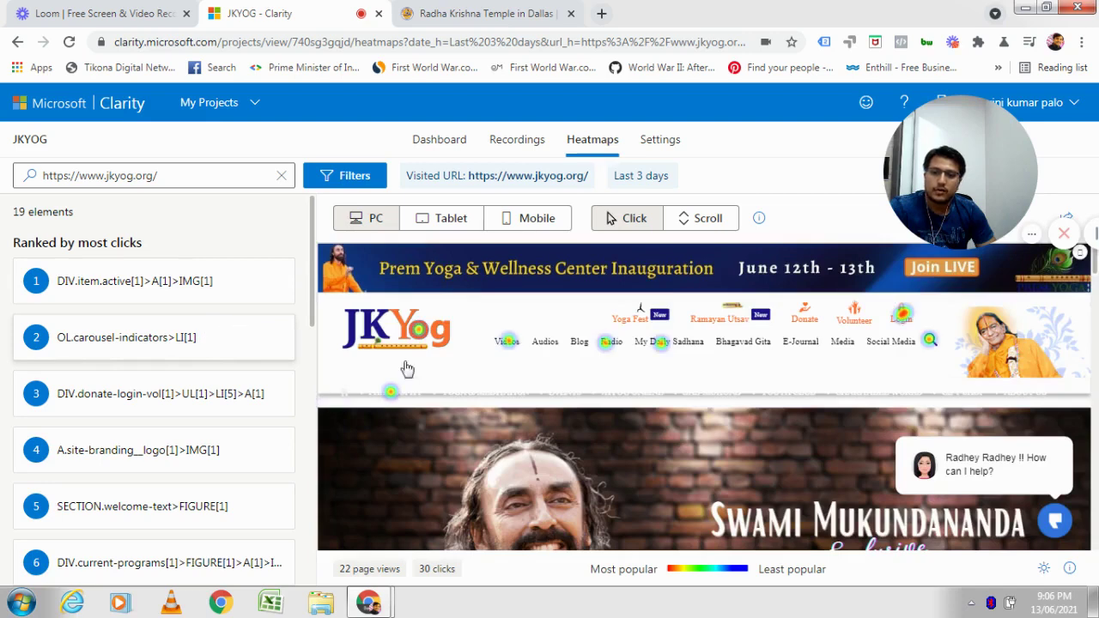
pyautogui.moveTo(407, 319)
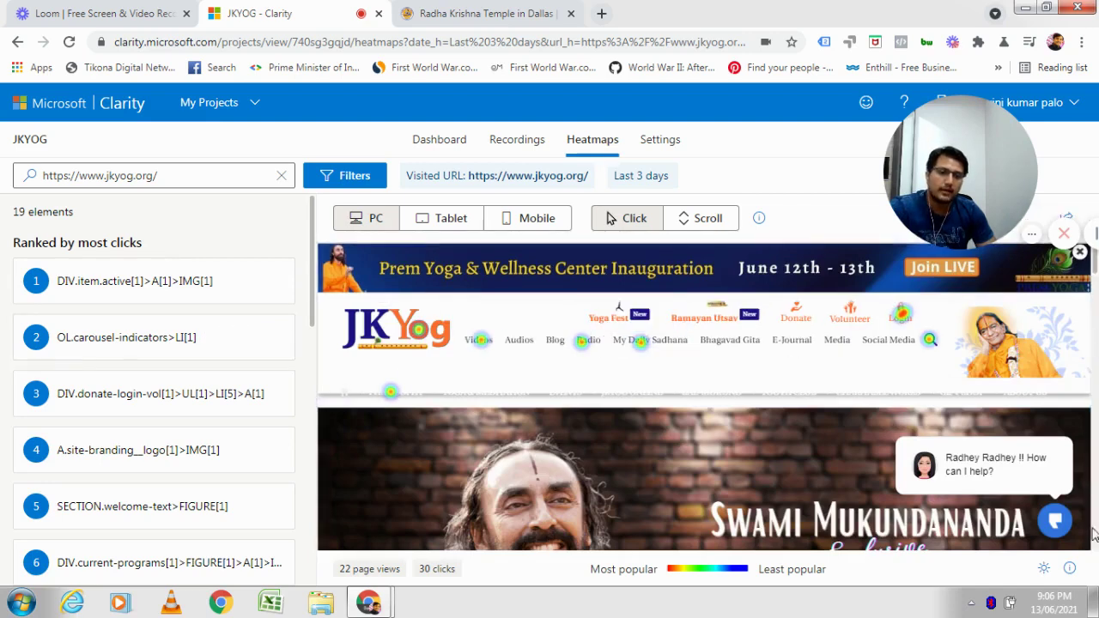
pyautogui.moveTo(911, 325)
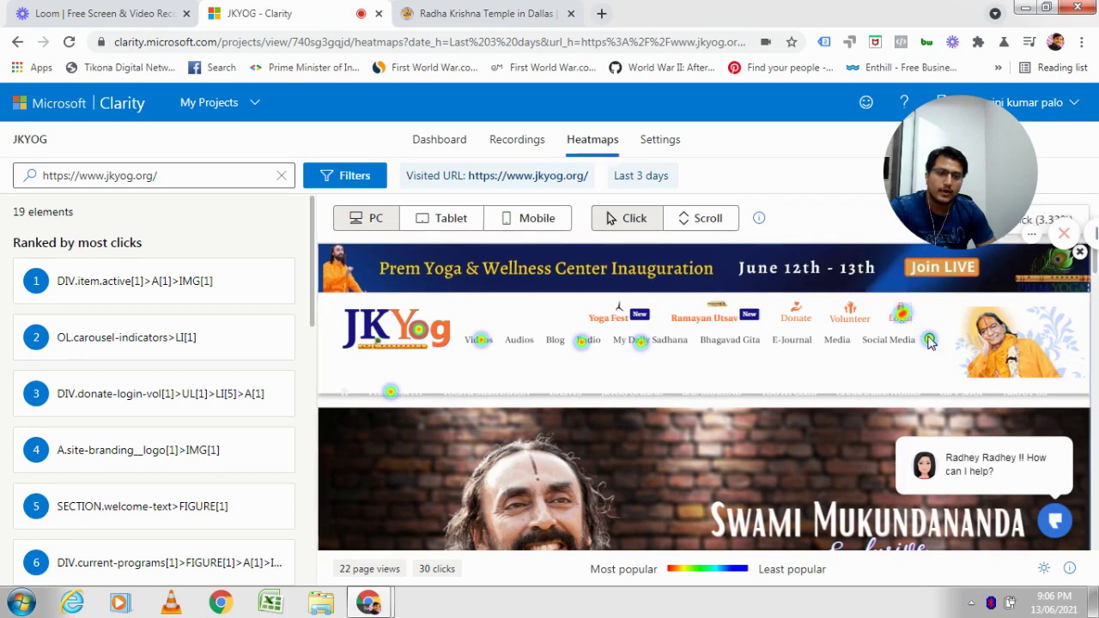
pyautogui.moveTo(930, 341)
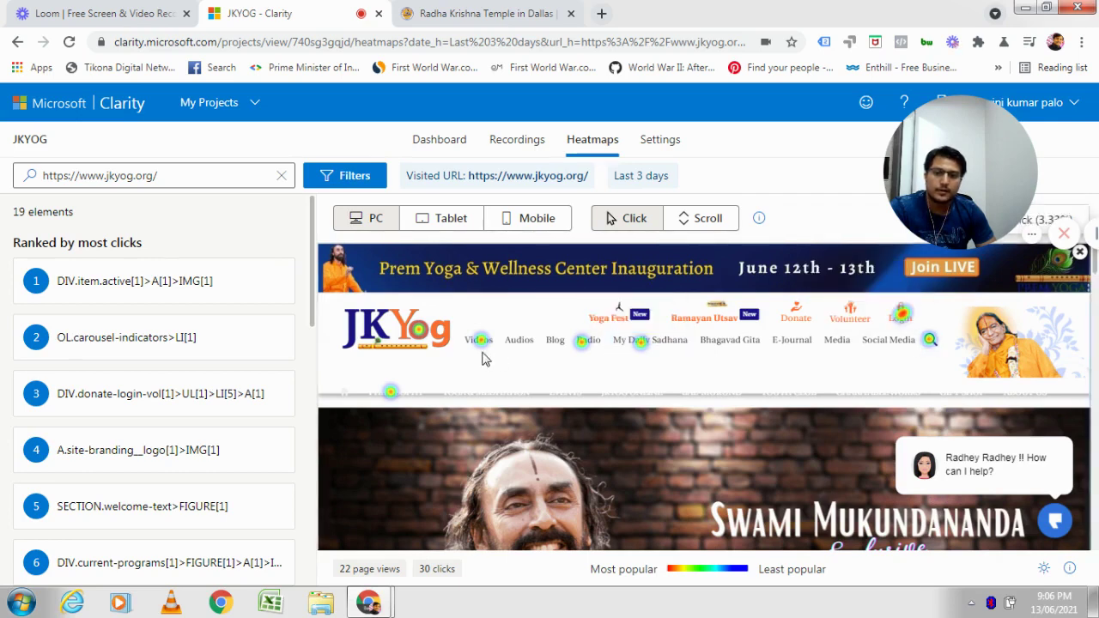
pyautogui.moveTo(584, 352)
pyautogui.moveTo(639, 352)
pyautogui.moveTo(391, 405)
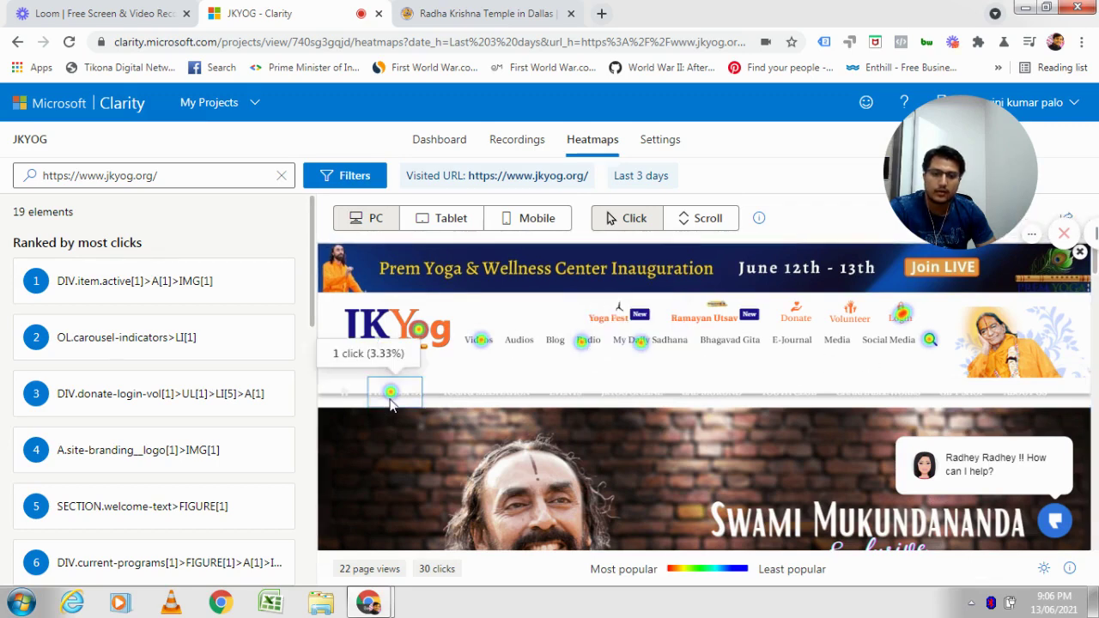
# Step: Inspect the click share of the carousel indicators below the homepage banner and look over the banner itself
pyautogui.scroll(-5, 592, 399)
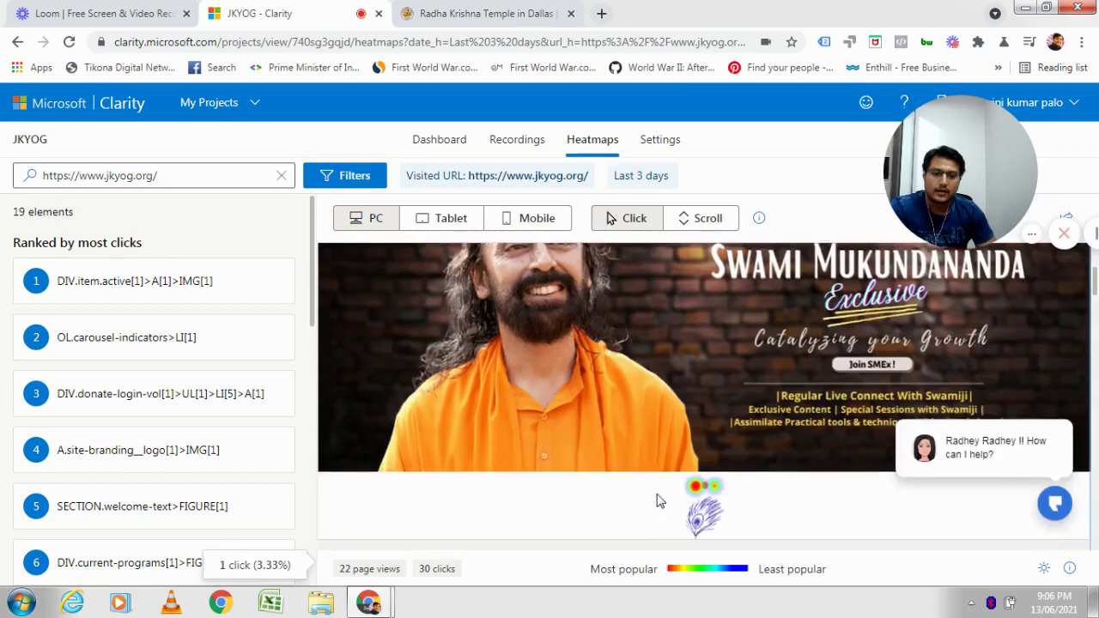
pyautogui.scroll(1, 654, 501)
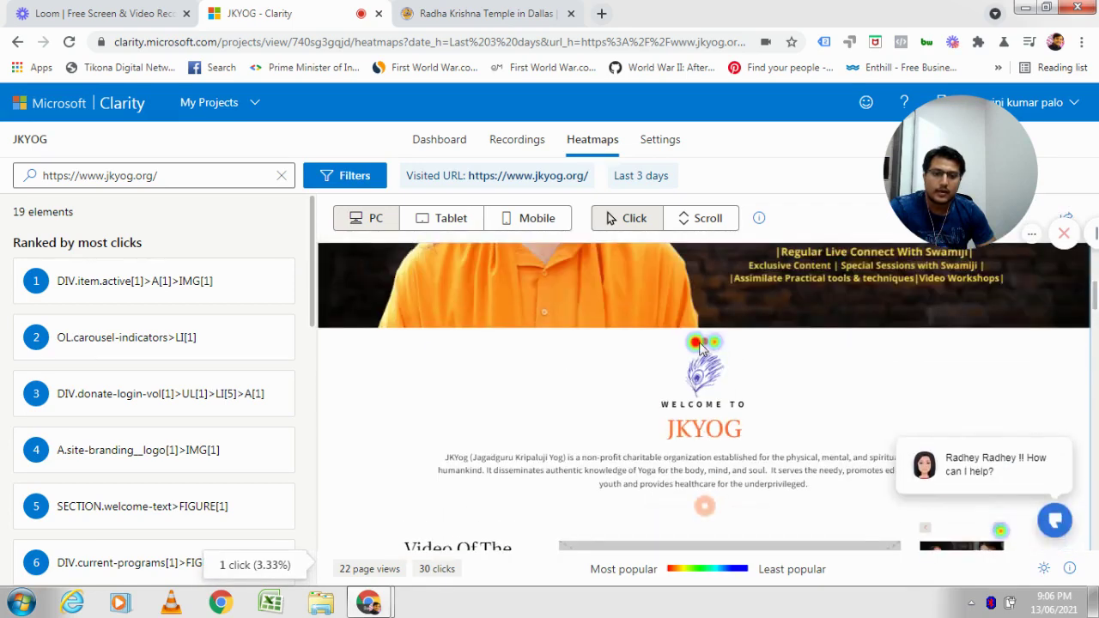
pyautogui.moveTo(696, 343)
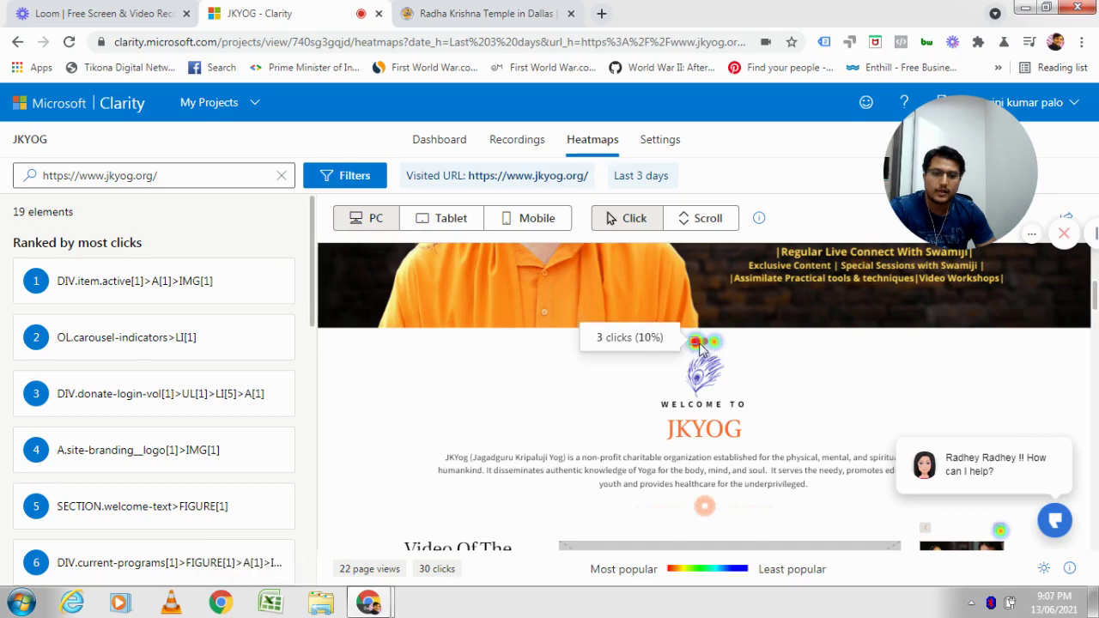
pyautogui.scroll(3, 836, 393)
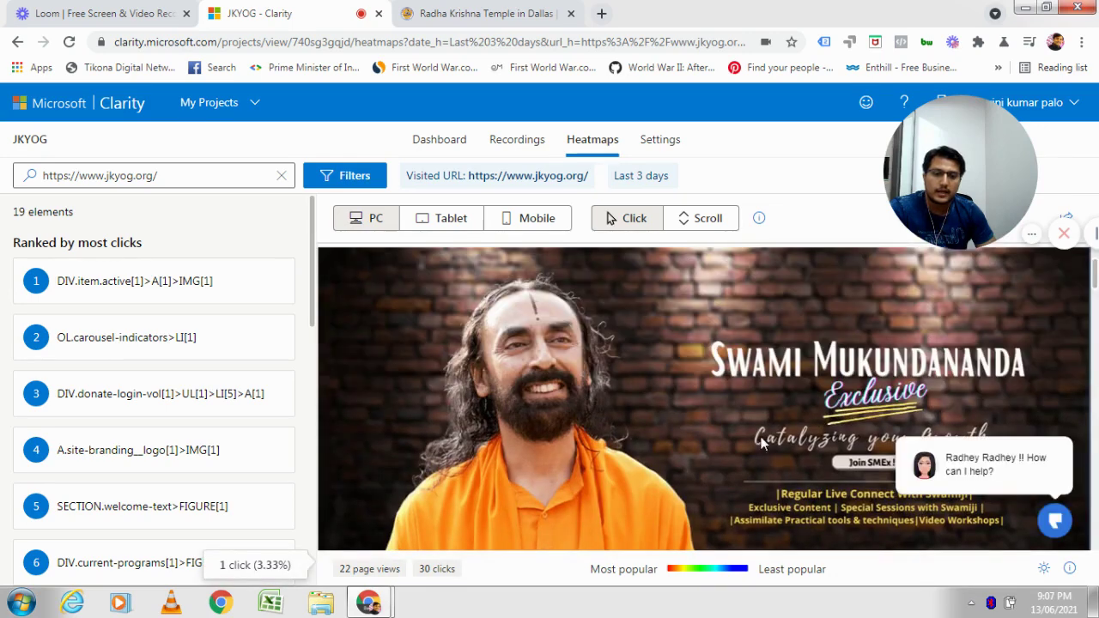
pyautogui.scroll(-1, 753, 412)
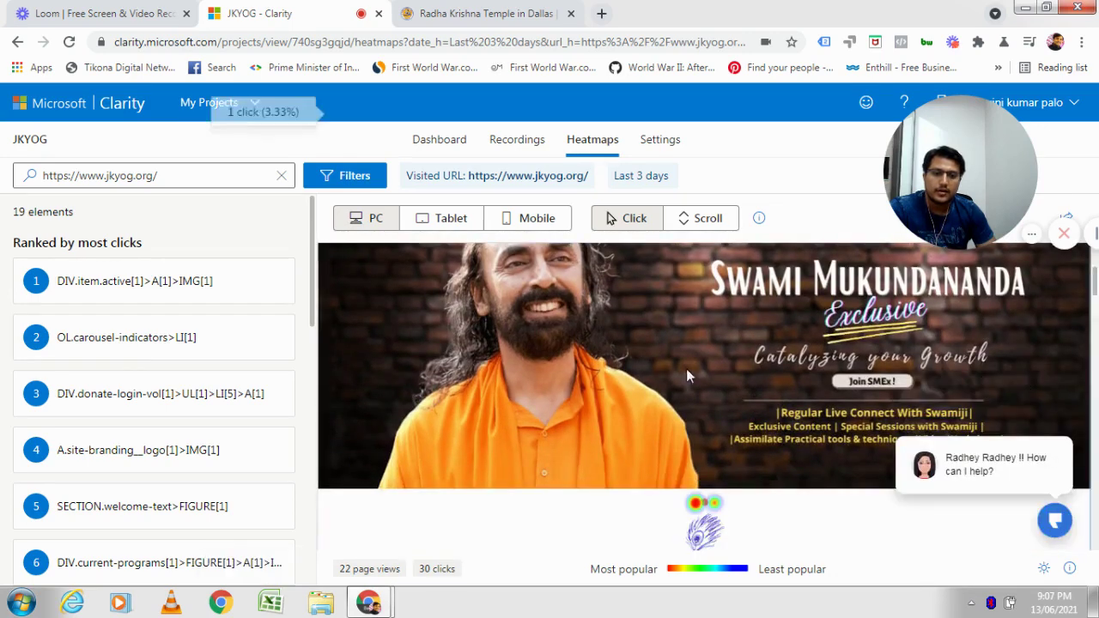
# Step: Examine the click hot spots in the video, programs, online resources and blogs sections of the PC heatmap
pyautogui.scroll(-5, 557, 487)
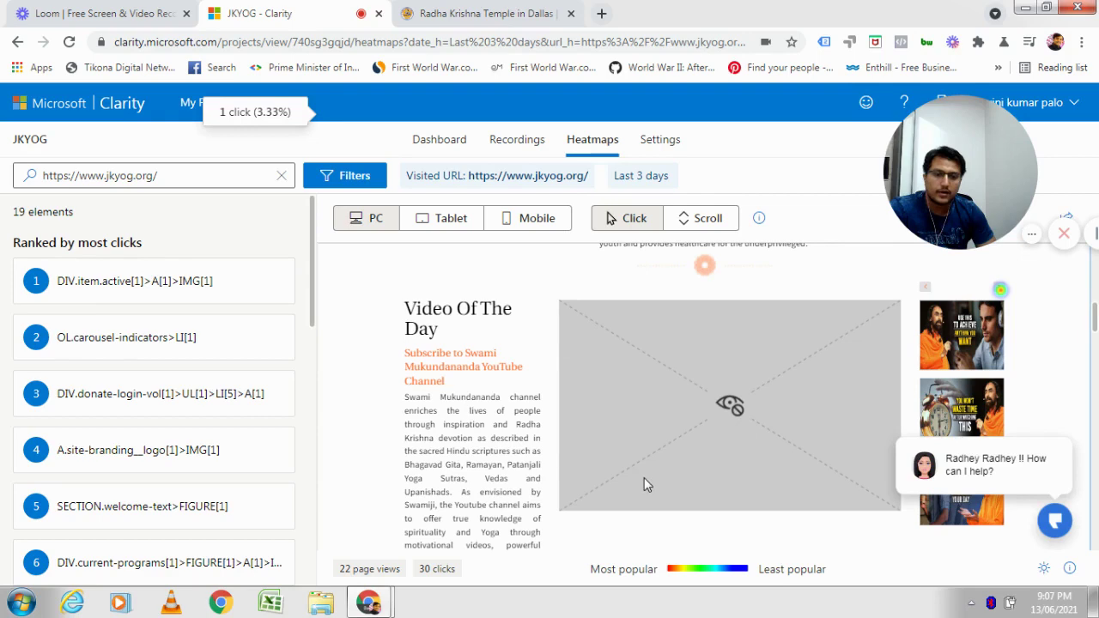
pyautogui.scroll(-1, 643, 479)
pyautogui.scroll(-3, 644, 478)
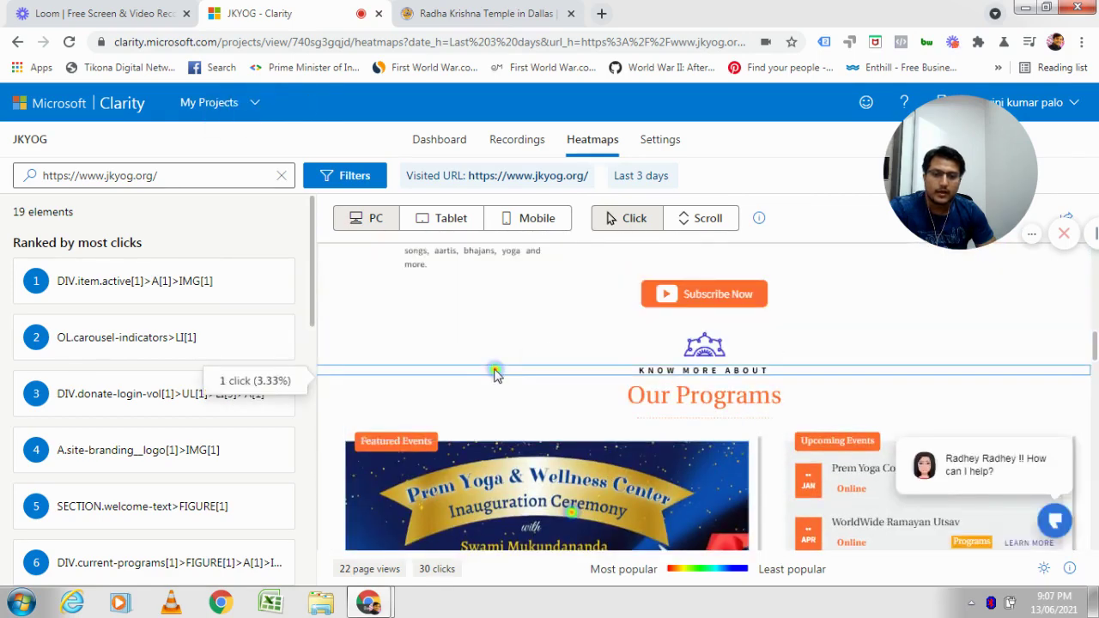
pyautogui.scroll(-6, 703, 485)
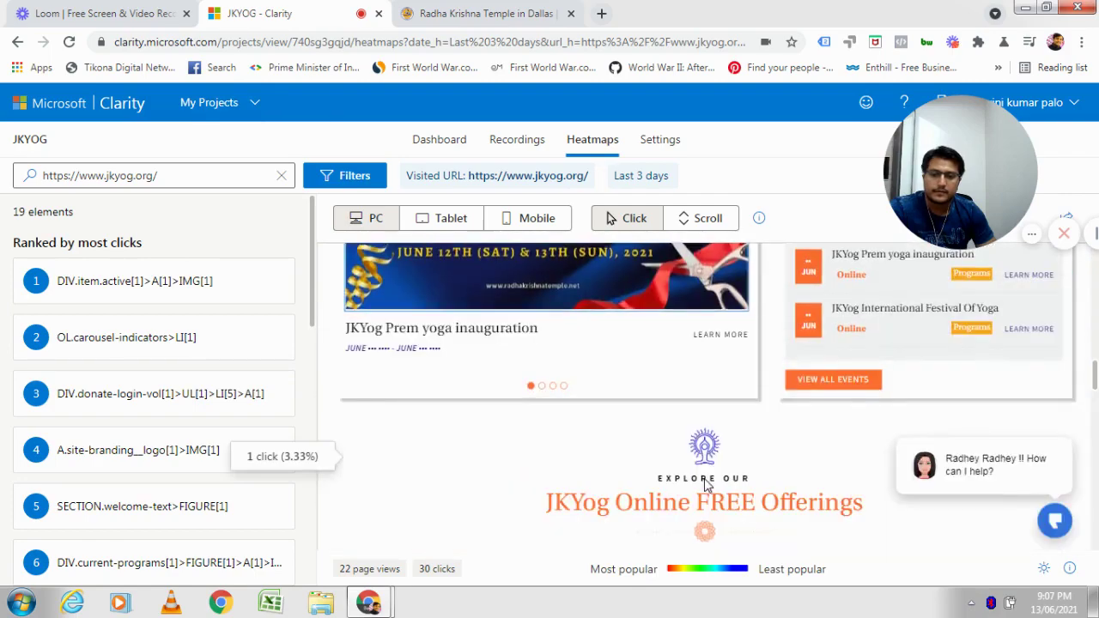
pyautogui.scroll(-10, 661, 489)
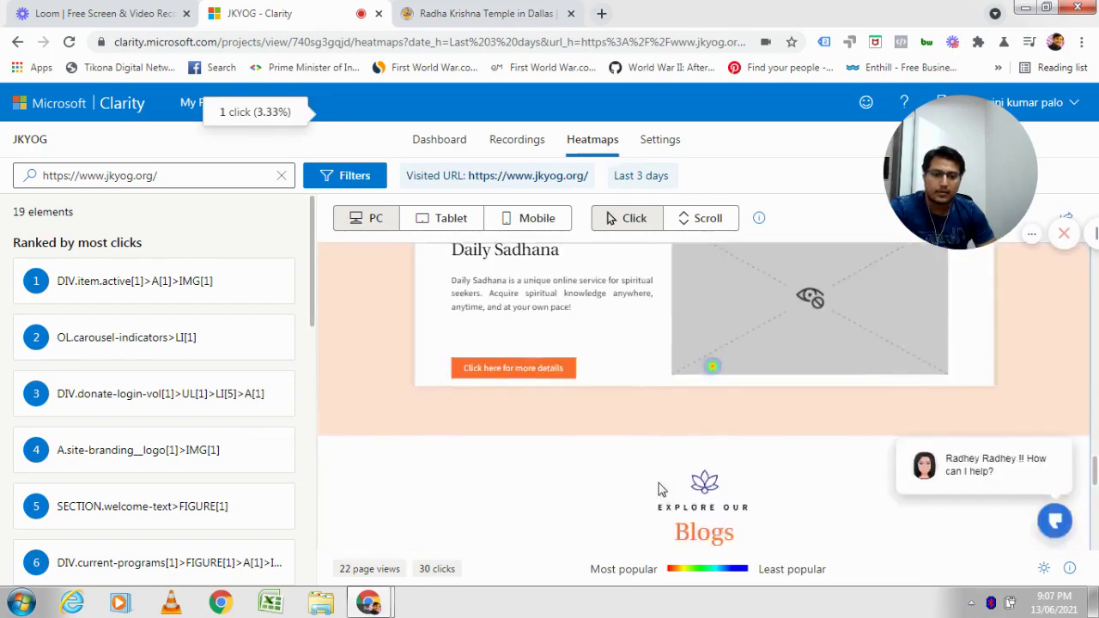
pyautogui.scroll(-3, 656, 488)
pyautogui.scroll(-3, 619, 475)
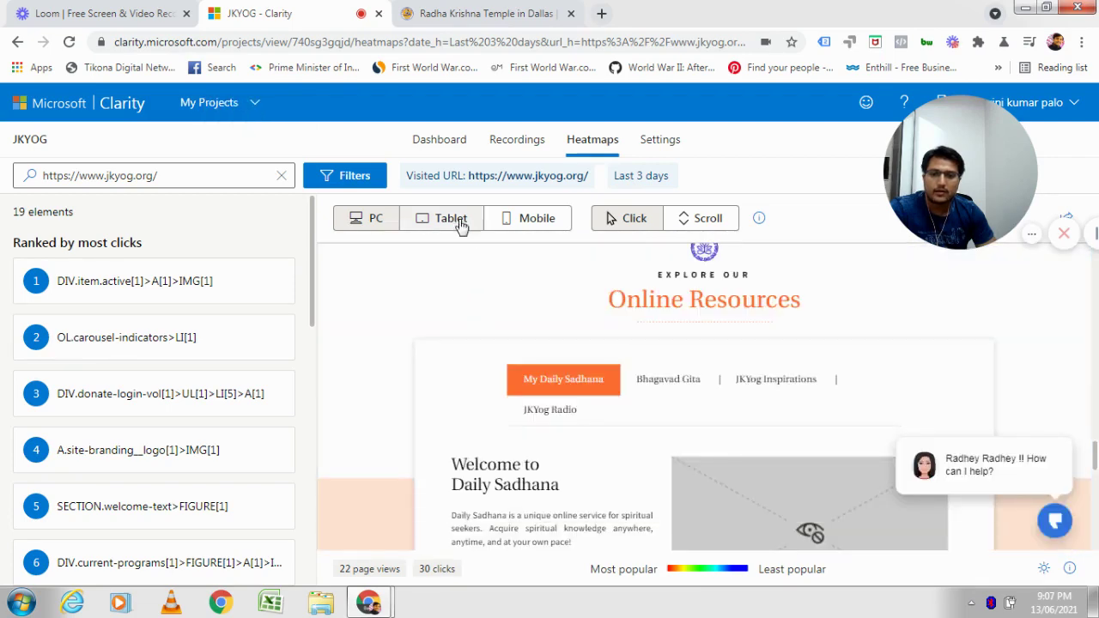
# Step: View the homepage heatmap for Tablet and for Mobile, and examine the mobile tap hot spots along the page
pyautogui.click(461, 226)
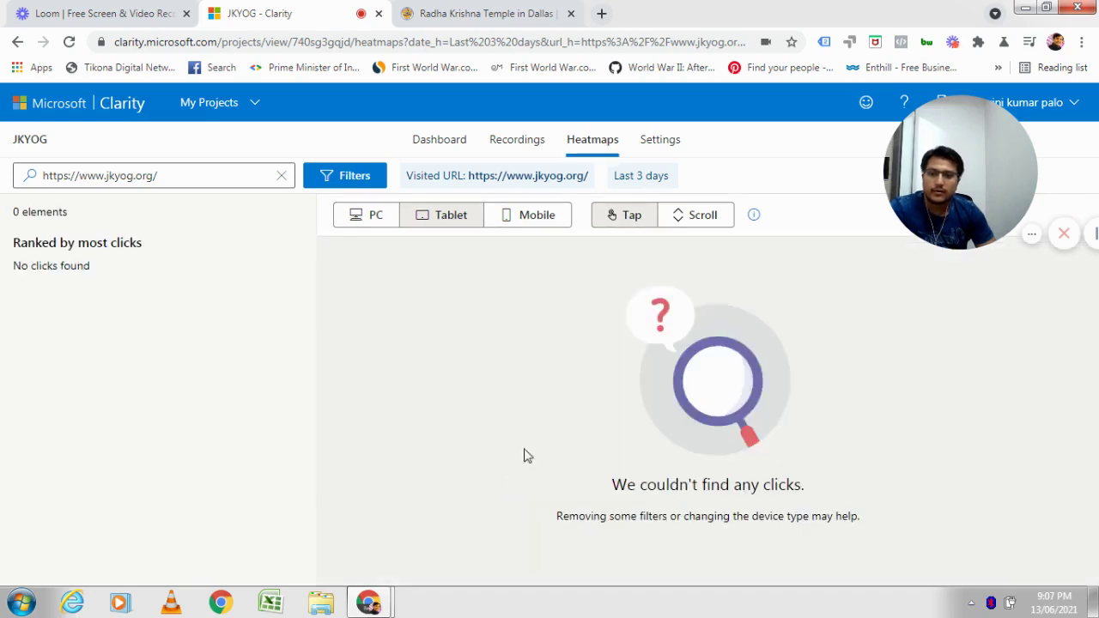
pyautogui.click(552, 220)
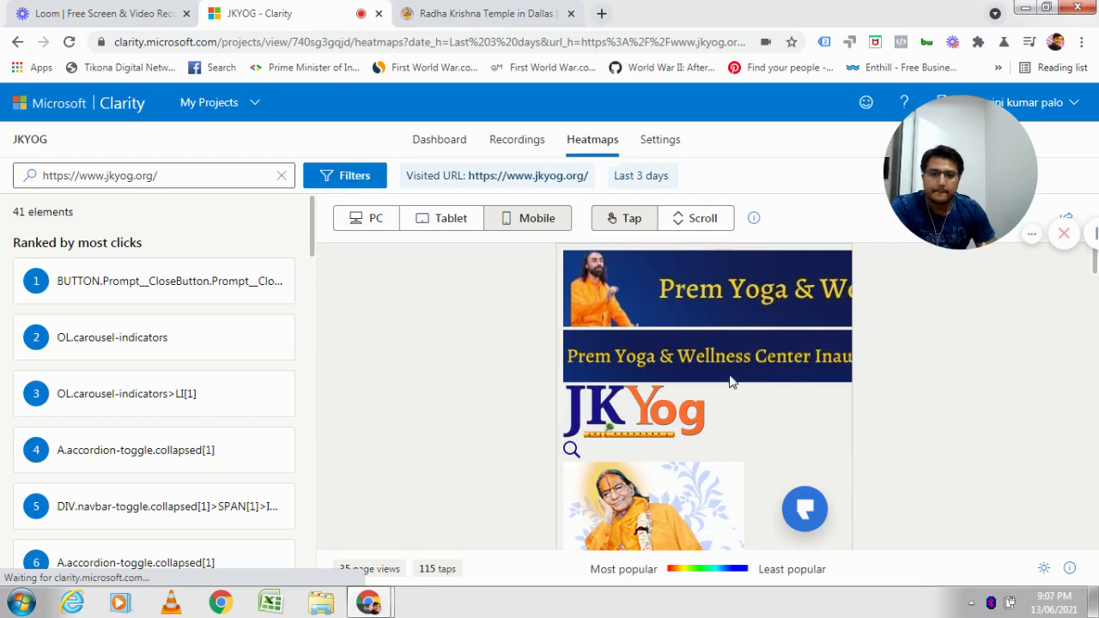
pyautogui.scroll(-3, 730, 382)
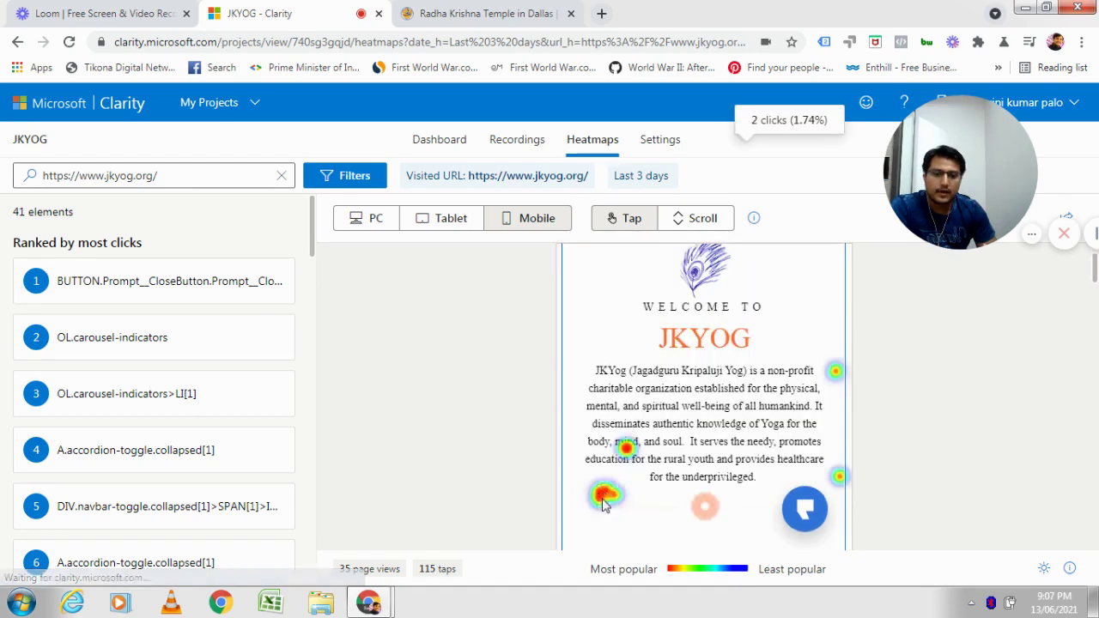
pyautogui.scroll(5, 678, 438)
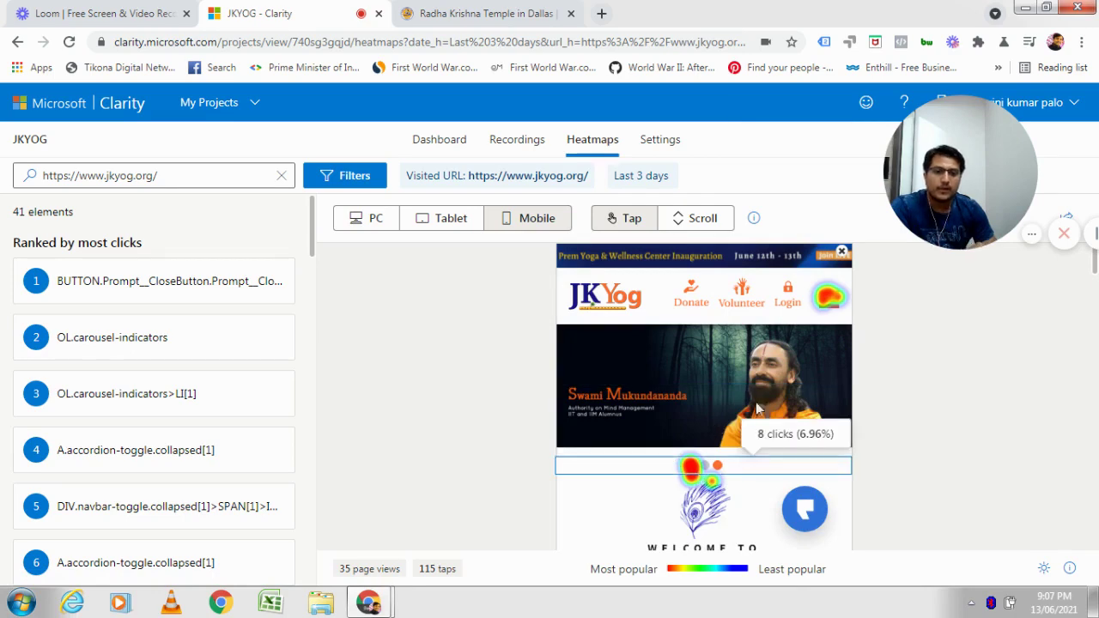
pyautogui.scroll(-6, 687, 480)
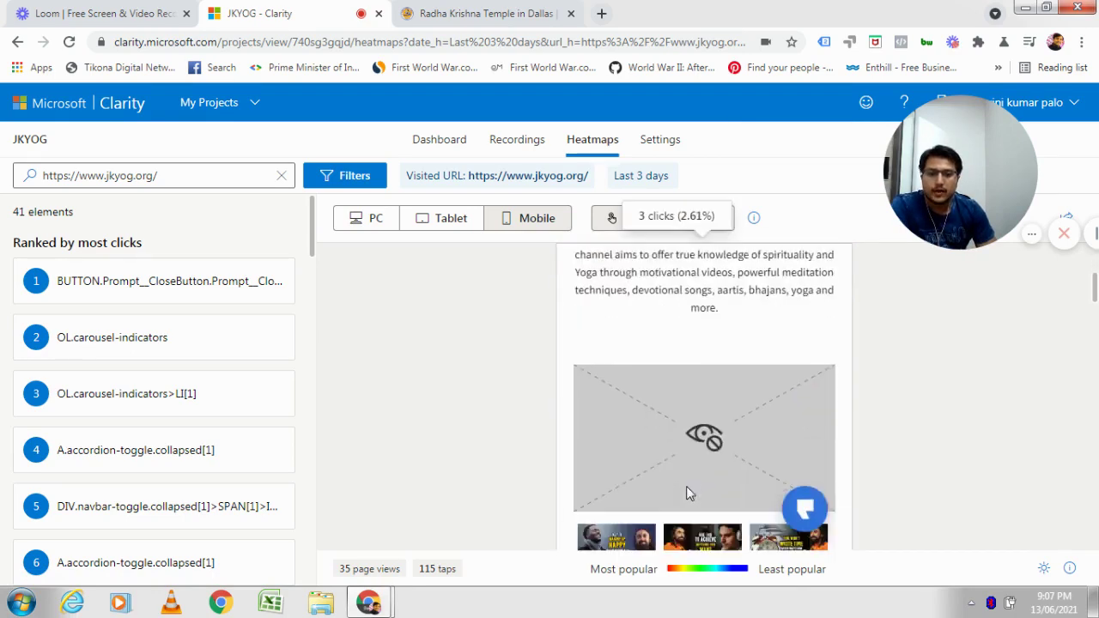
pyautogui.scroll(-10, 687, 488)
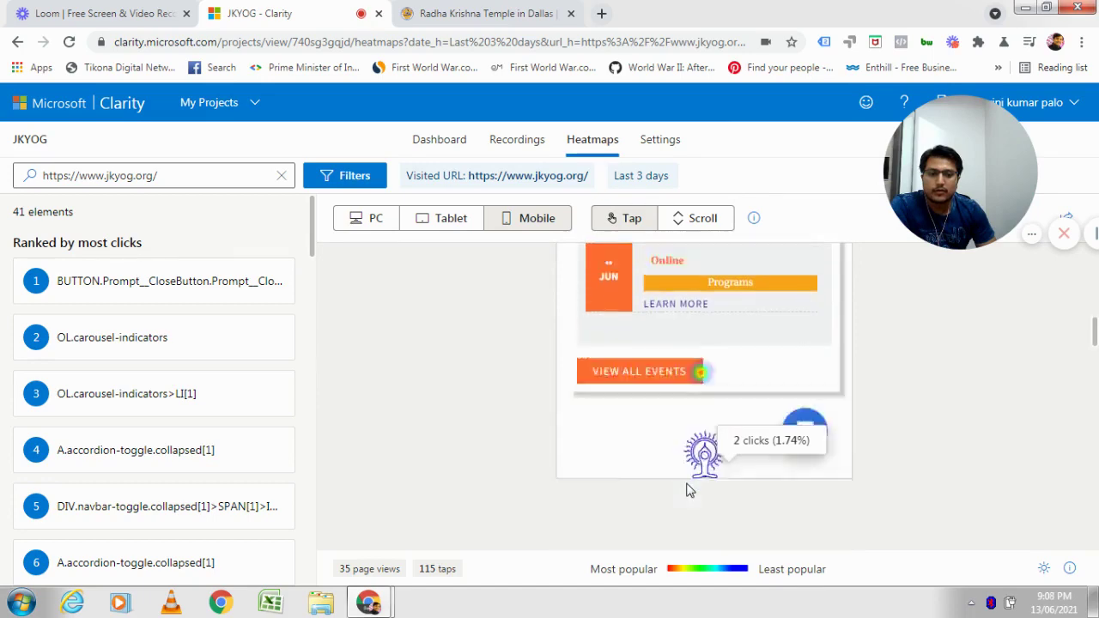
pyautogui.scroll(10, 687, 490)
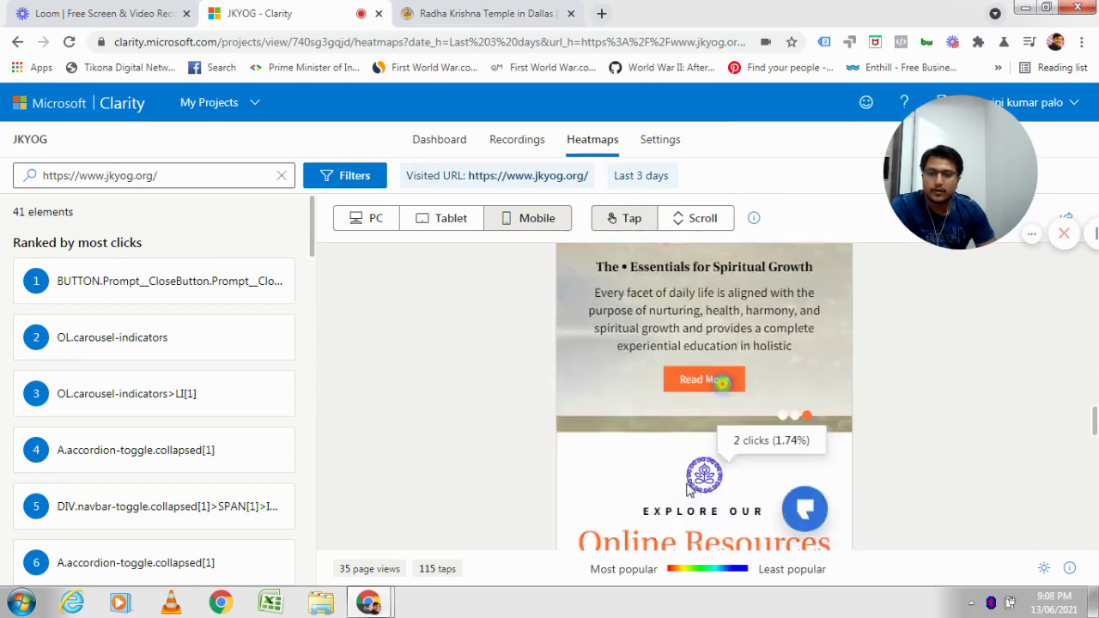
# Step: Examine the mobile tap heatmap down to the Blogs section and look through the full list of elements ranked by most clicks
pyautogui.scroll(-5, 687, 486)
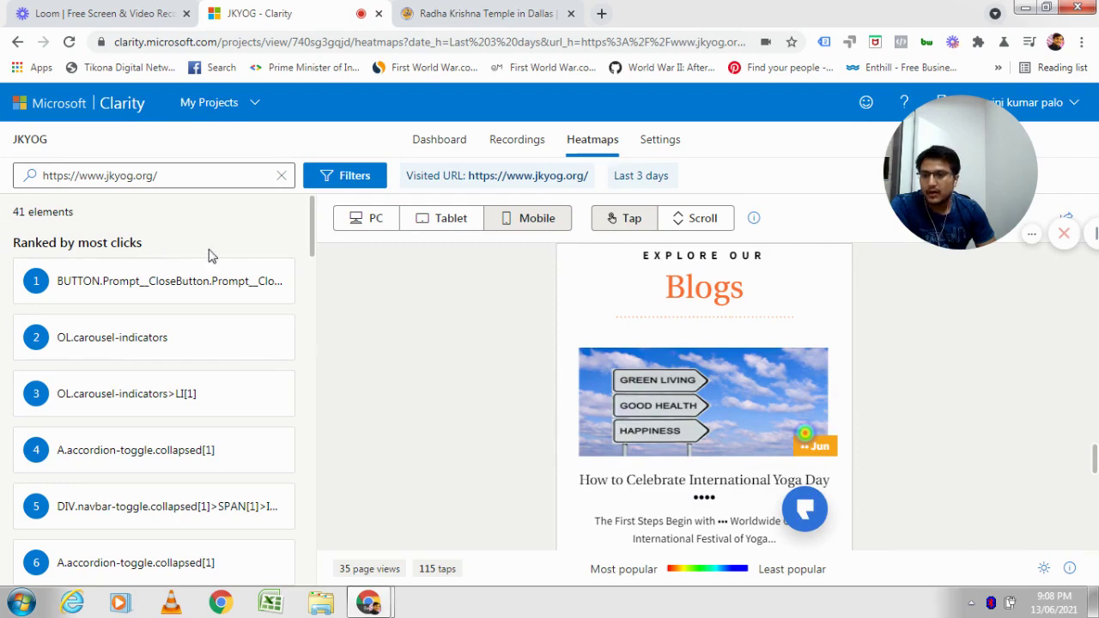
pyautogui.scroll(-5, 133, 310)
pyautogui.scroll(-12, 131, 311)
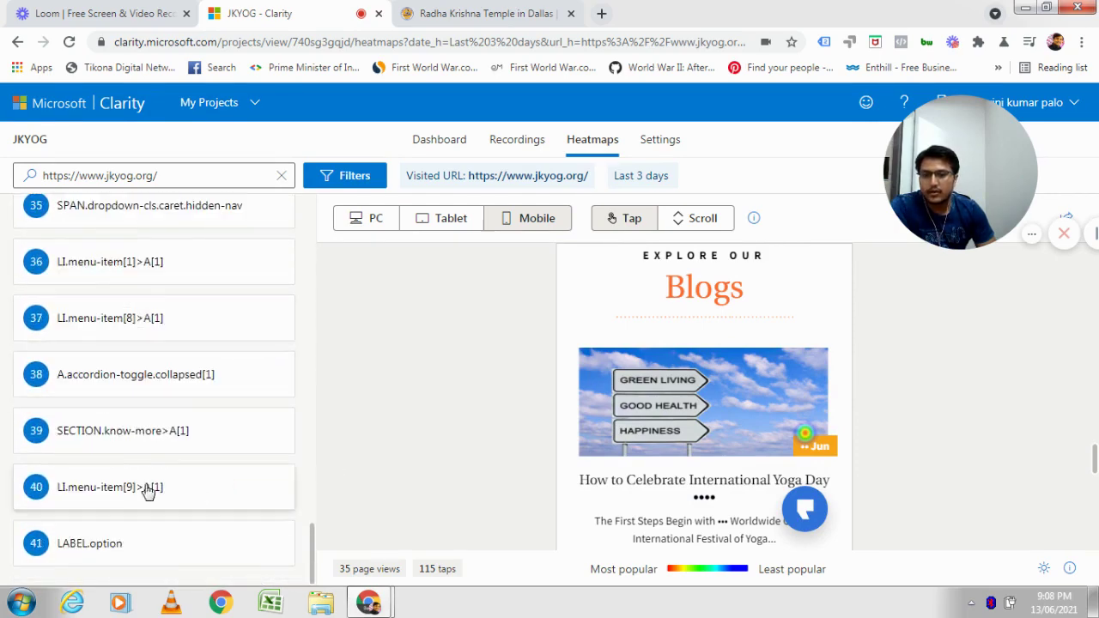
pyautogui.scroll(10, 117, 471)
pyautogui.scroll(10, 110, 446)
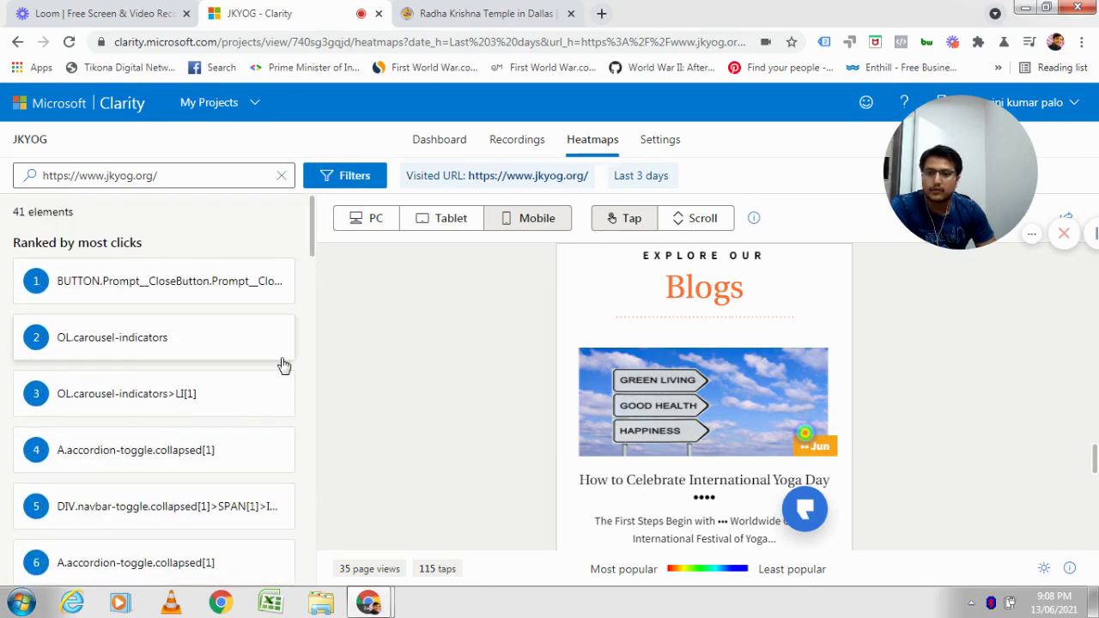
# Step: Show the Mobile scroll heatmap of the homepage and read its scroll data table from 5 to 100 % scrolled
pyautogui.click(713, 227)
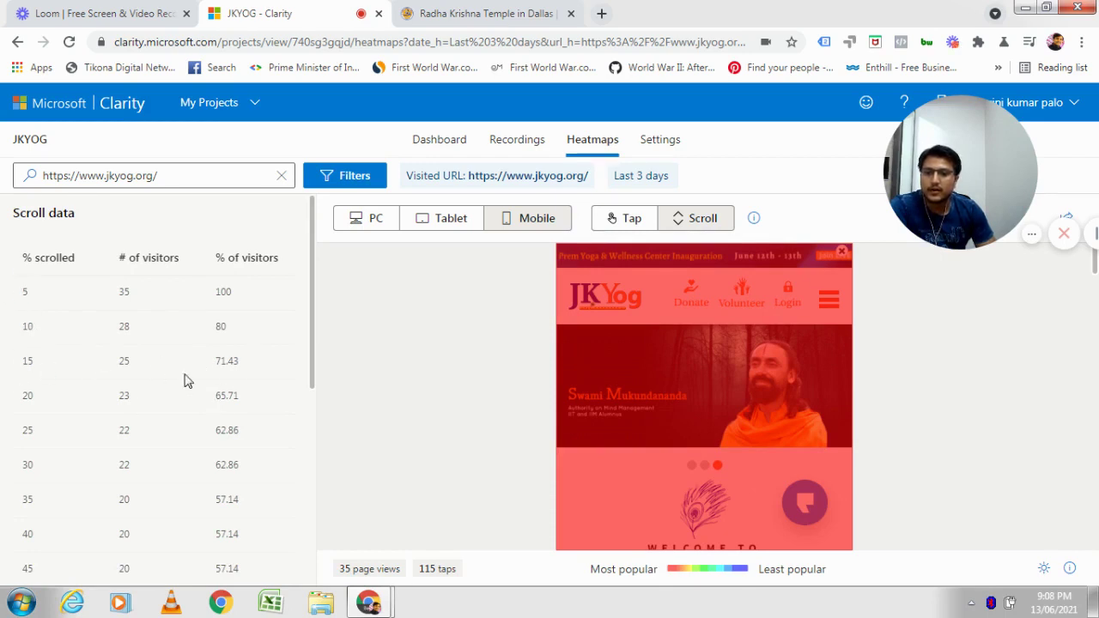
pyautogui.scroll(-1, 129, 493)
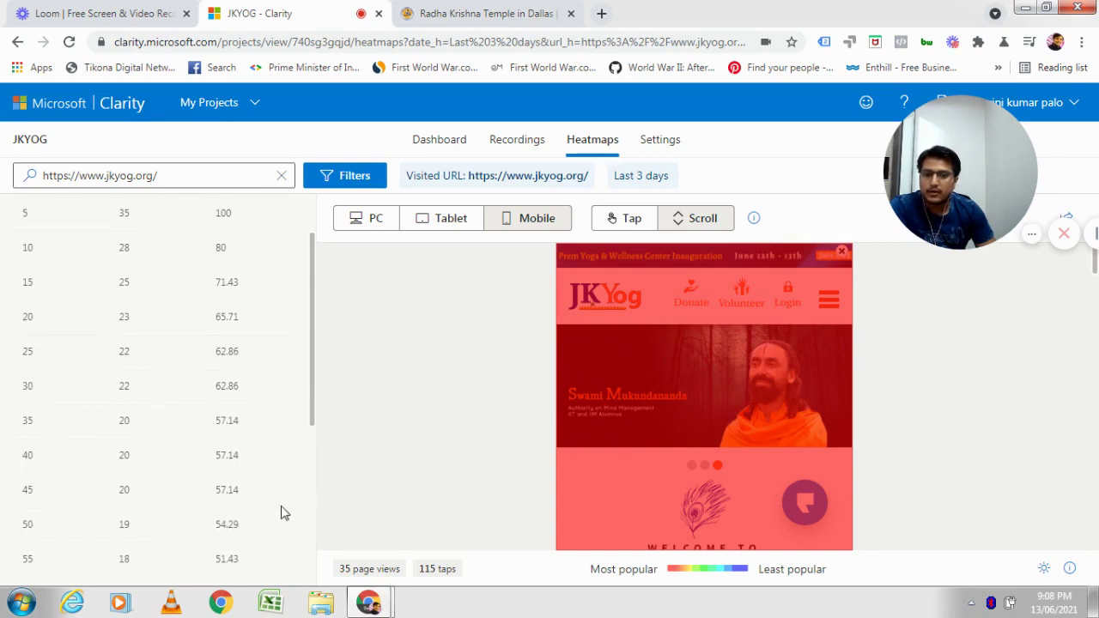
pyautogui.scroll(-1, 8, 461)
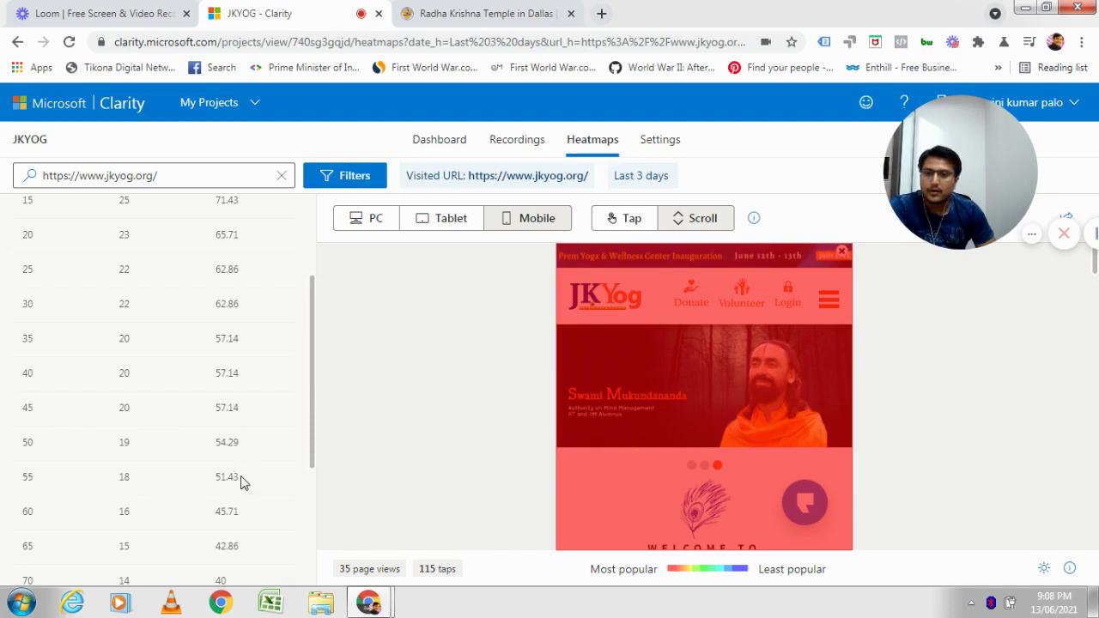
pyautogui.scroll(2, 242, 477)
pyautogui.scroll(-5, 241, 464)
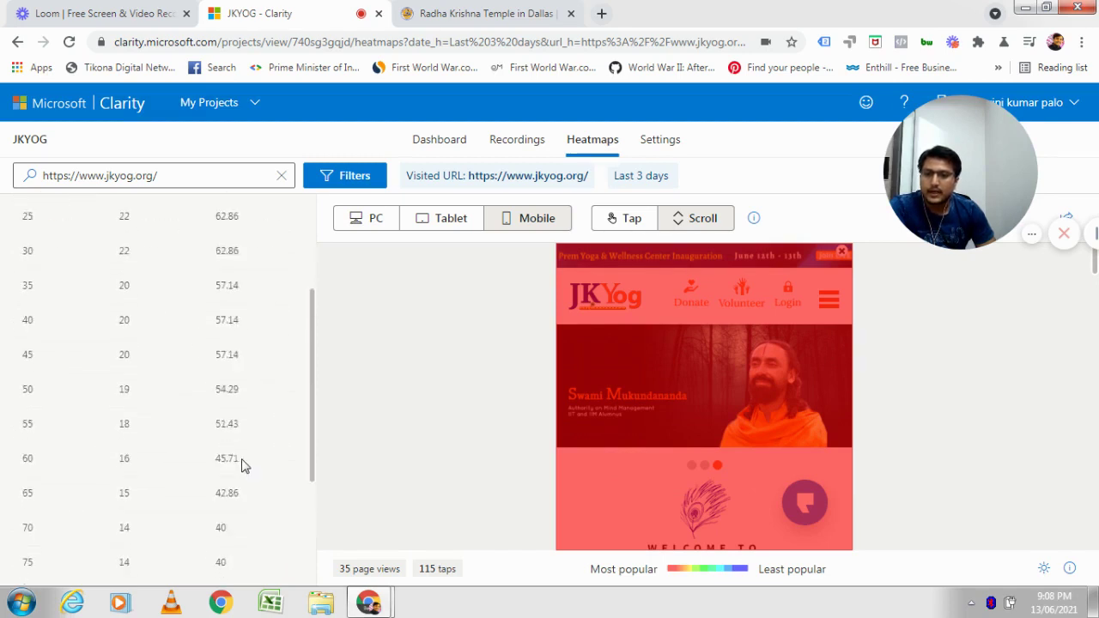
pyautogui.scroll(5, 241, 464)
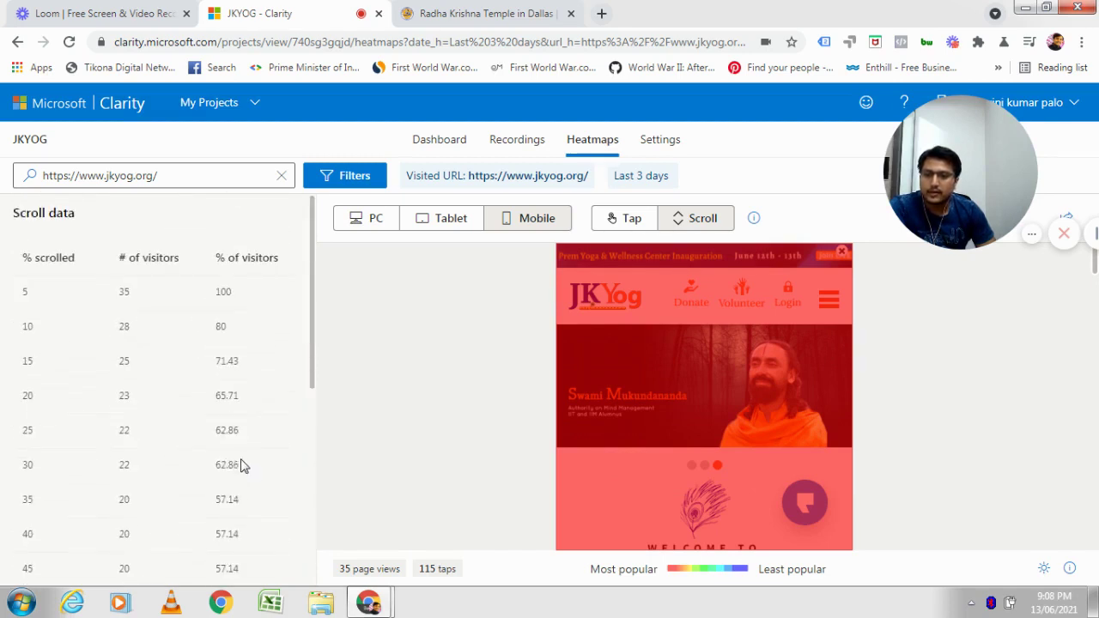
pyautogui.scroll(-5, 241, 464)
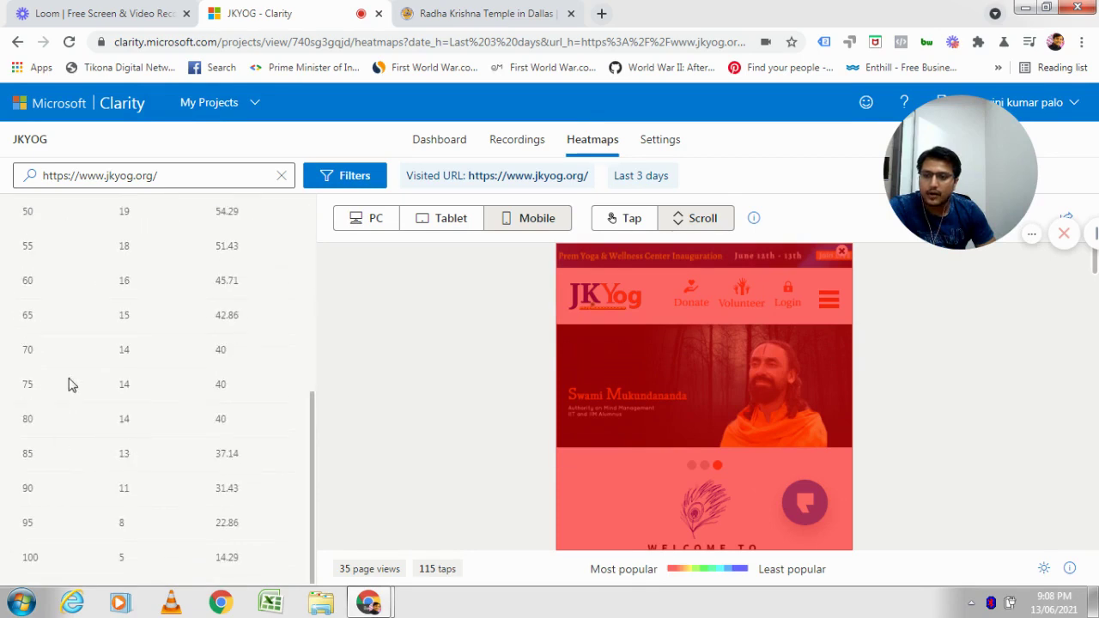
pyautogui.scroll(5, 108, 381)
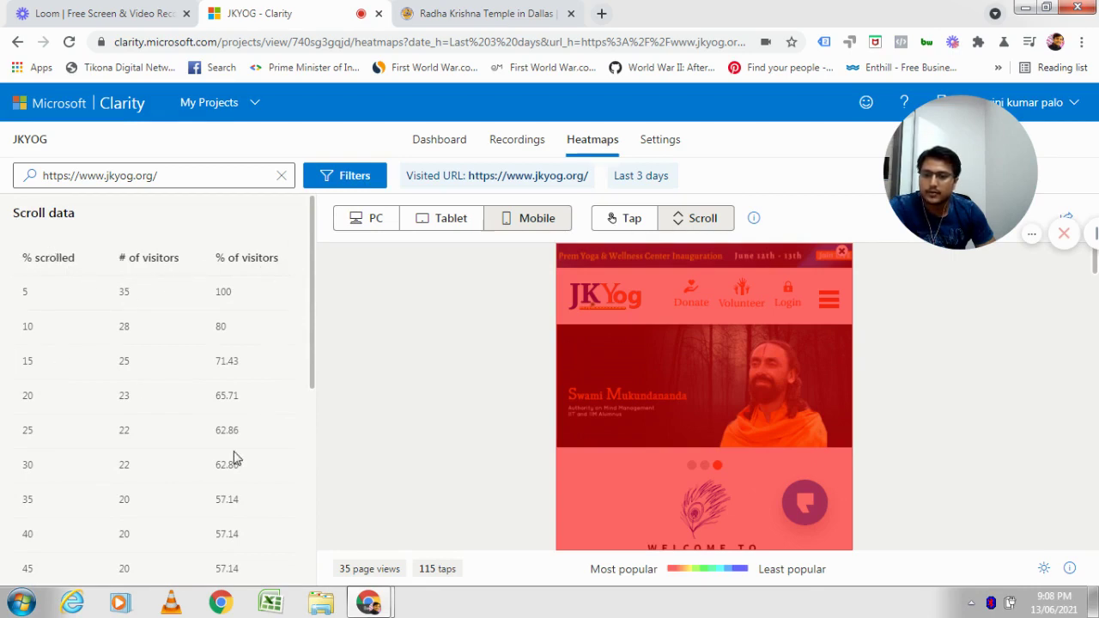
# Step: Compare the number and percentage of visitors in the scroll data rows around 50 % scrolled with those at 100 %
pyautogui.scroll(-3, 215, 468)
pyautogui.scroll(-1, 128, 459)
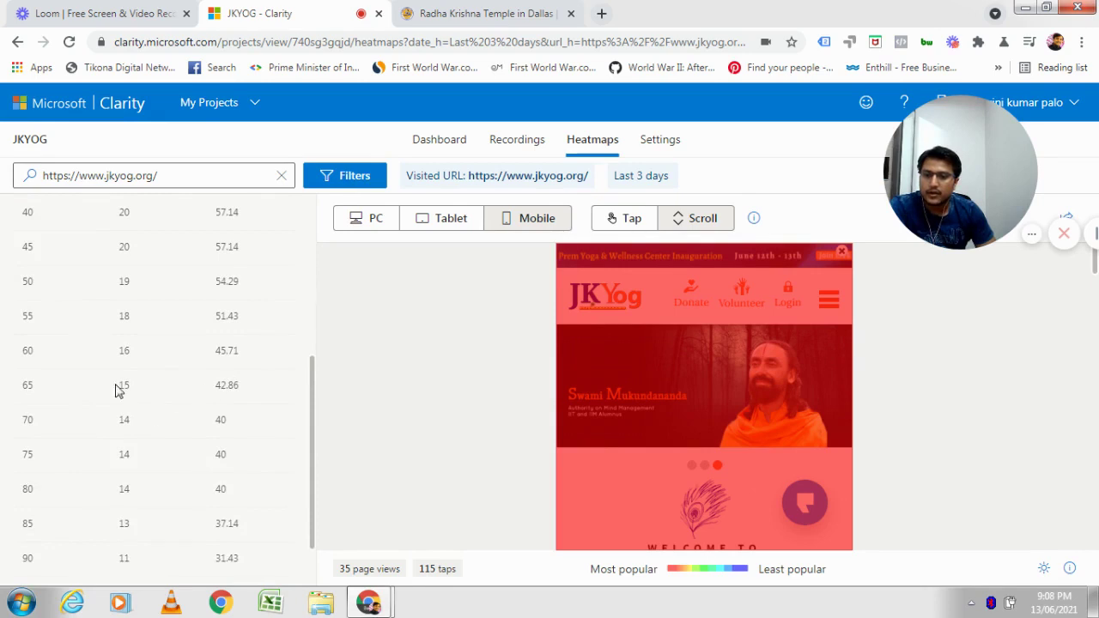
pyautogui.scroll(4, 38, 392)
pyautogui.scroll(-4, 36, 391)
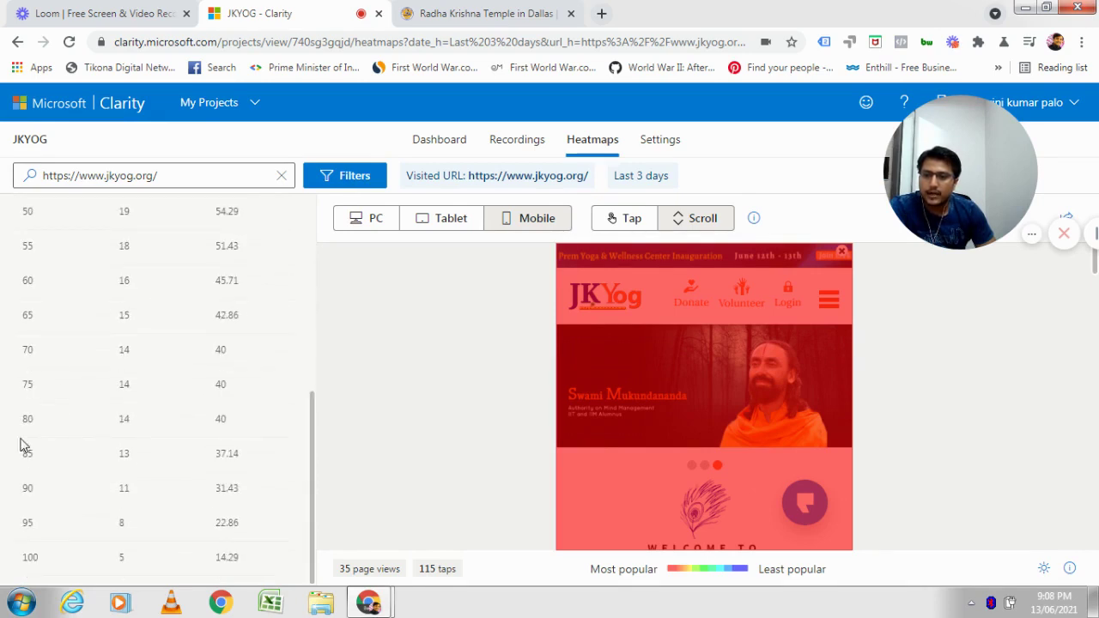
pyautogui.scroll(3, 62, 528)
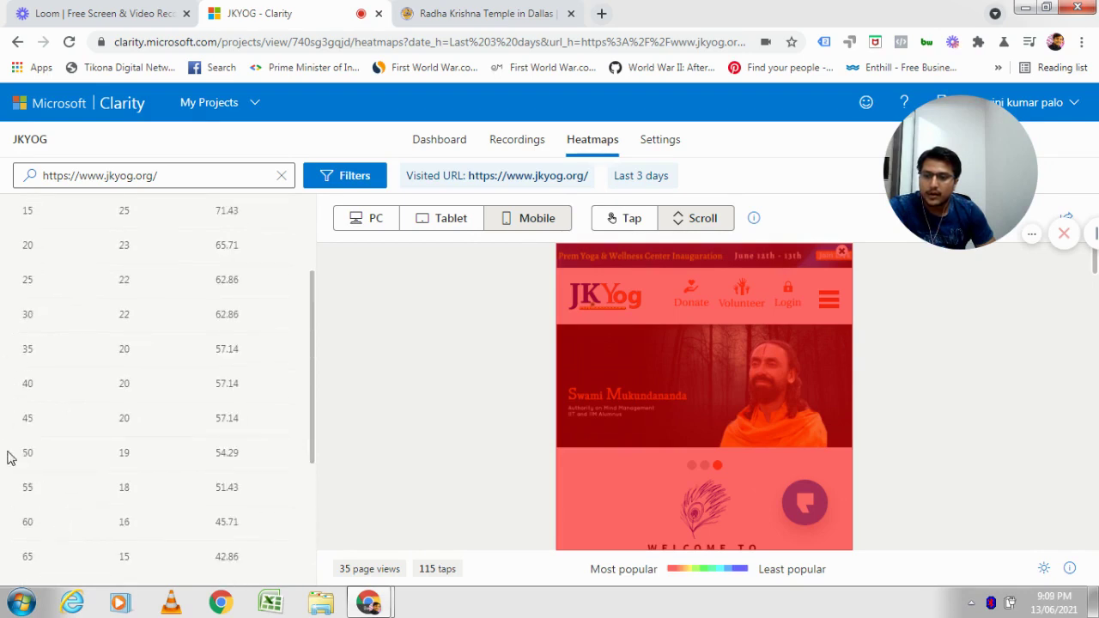
pyautogui.moveTo(84, 464); pyautogui.dragTo(275, 483)
pyautogui.click(252, 454)
pyautogui.scroll(-1, 97, 574)
pyautogui.scroll(-3, 125, 531)
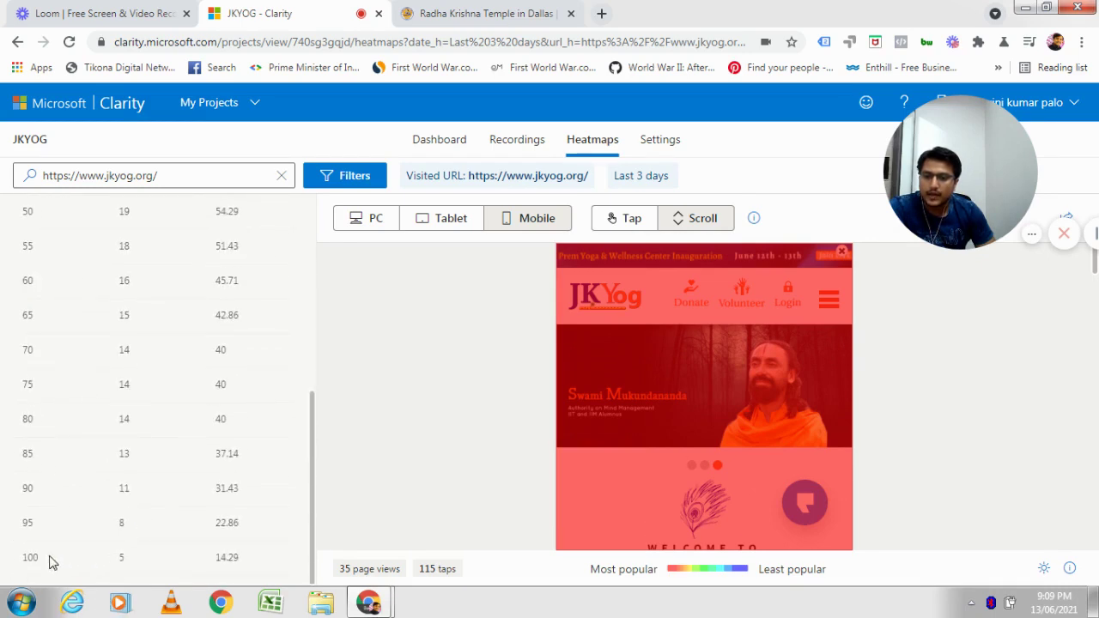
# Step: Review the visitor drop-off across the scroll data table and inspect the color zones and user reach on the mobile page preview
pyautogui.scroll(5, 48, 513)
pyautogui.scroll(-5, 142, 506)
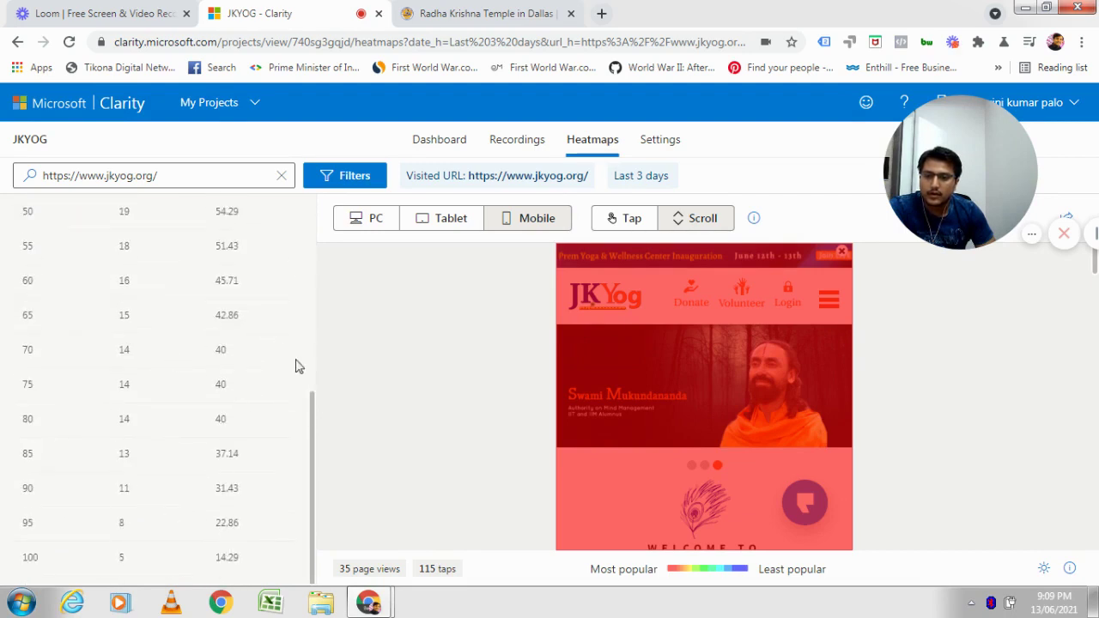
pyautogui.scroll(5, 297, 363)
pyautogui.scroll(-3, 252, 490)
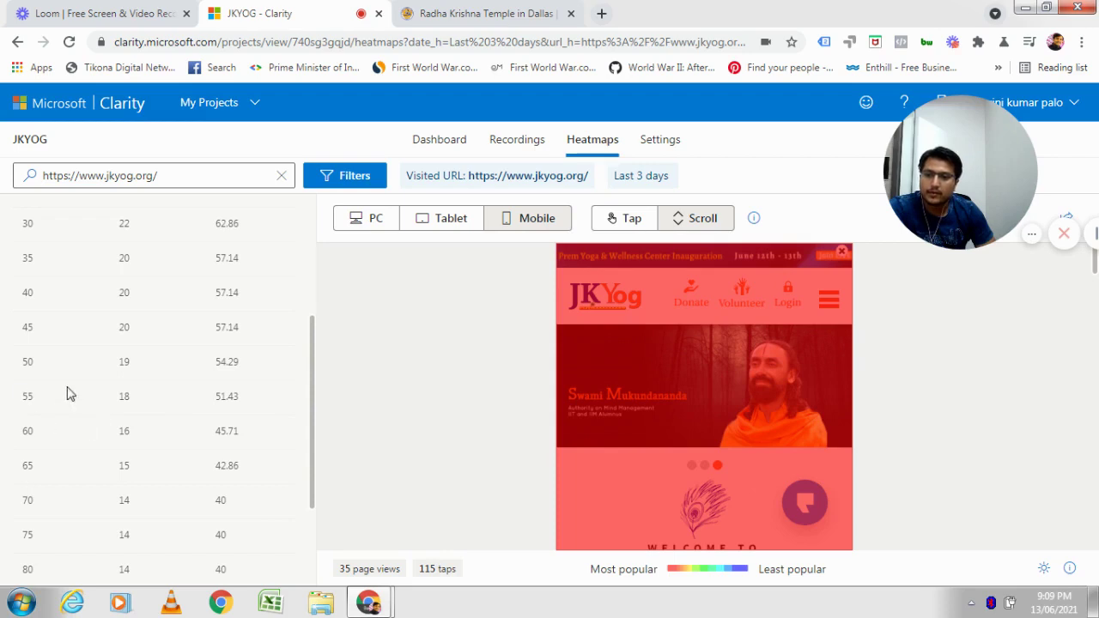
pyautogui.scroll(3, 97, 412)
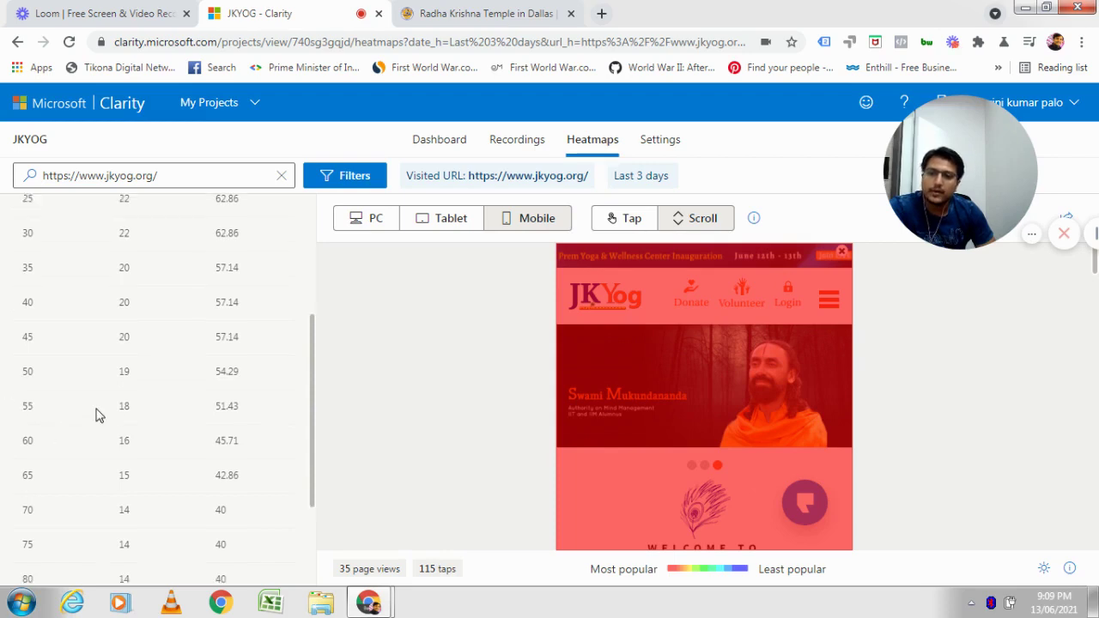
pyautogui.scroll(-3, 98, 414)
pyautogui.scroll(-2, 99, 415)
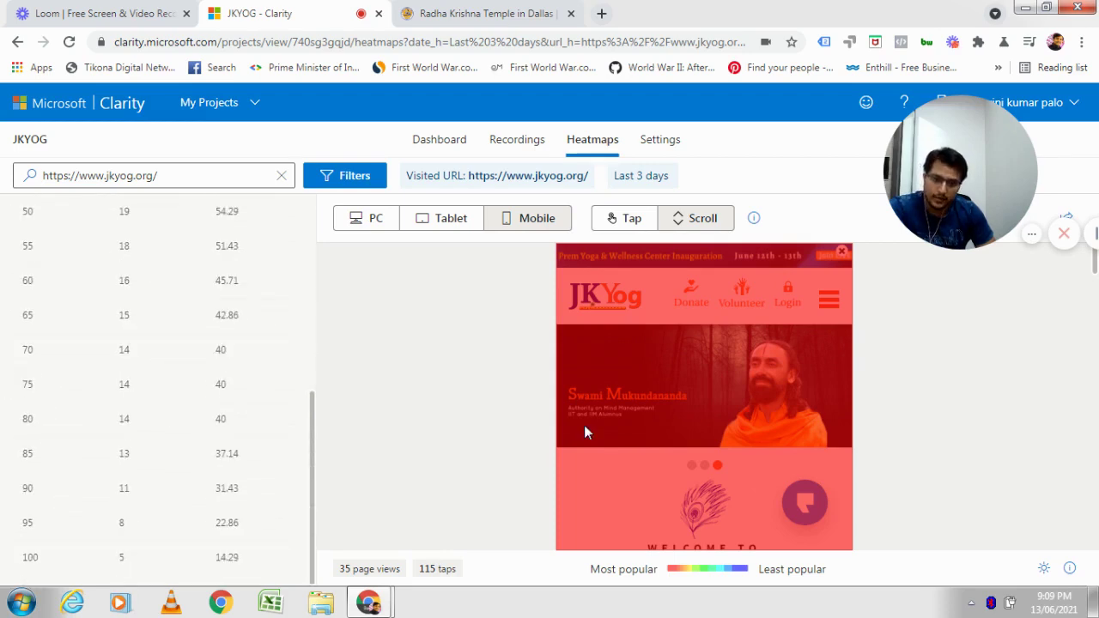
pyautogui.scroll(-5, 575, 446)
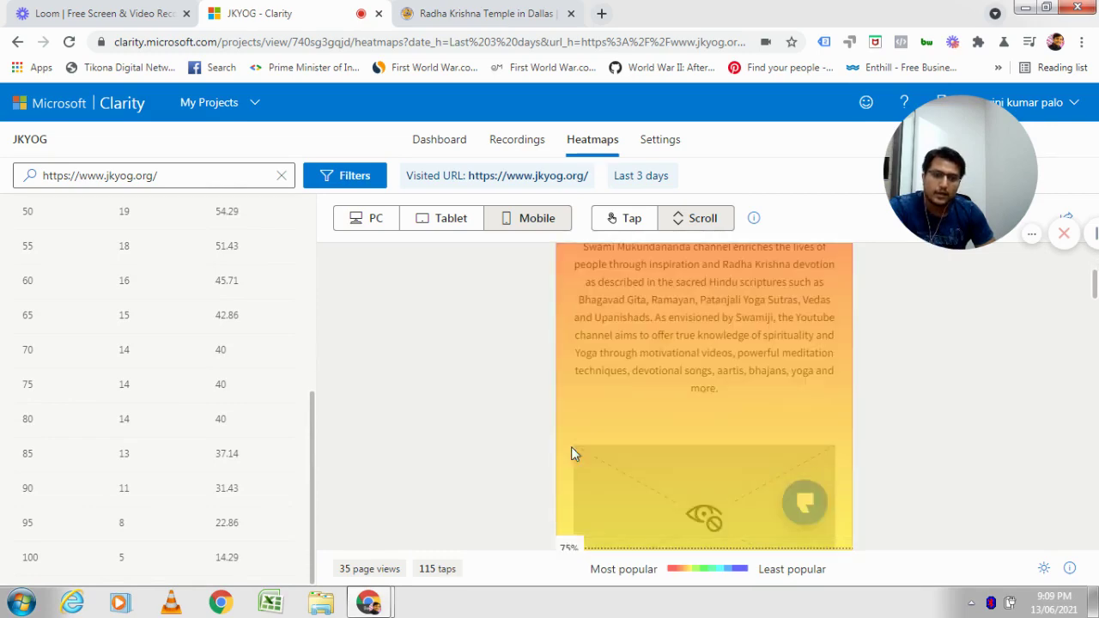
pyautogui.scroll(5, 557, 446)
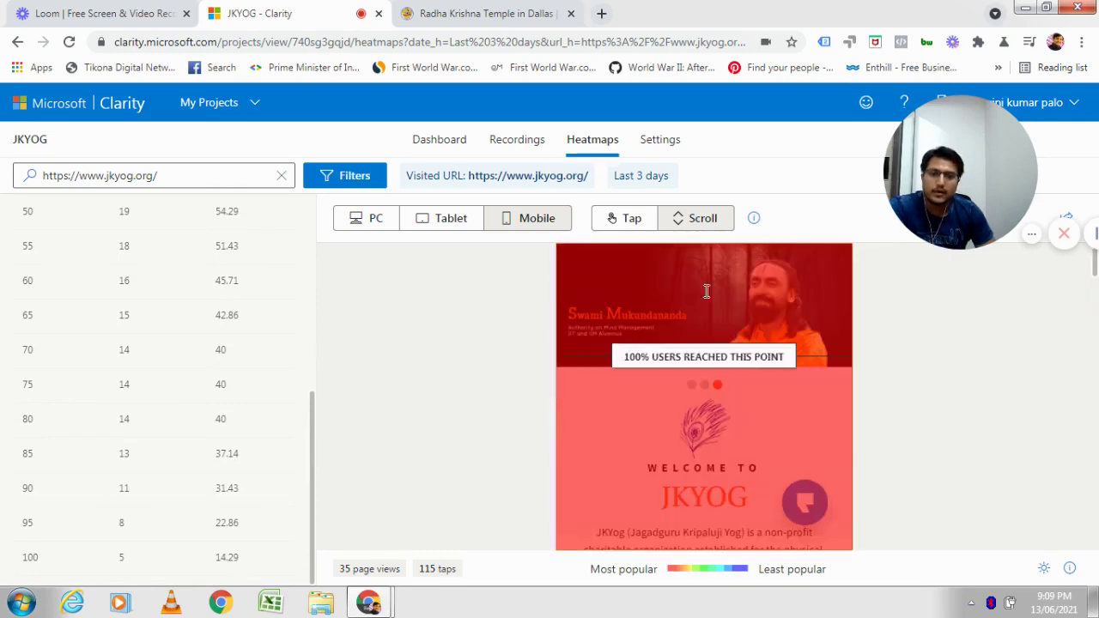
# Step: View the JKYOG project's settings overview and return to its dashboard
pyautogui.click(675, 145)
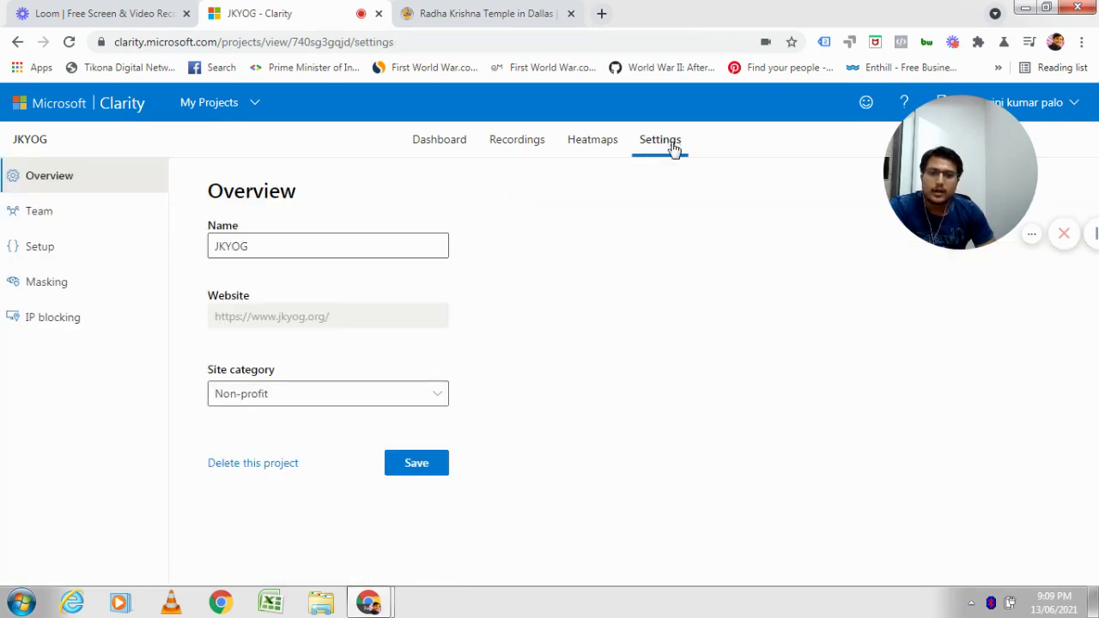
pyautogui.click(441, 137)
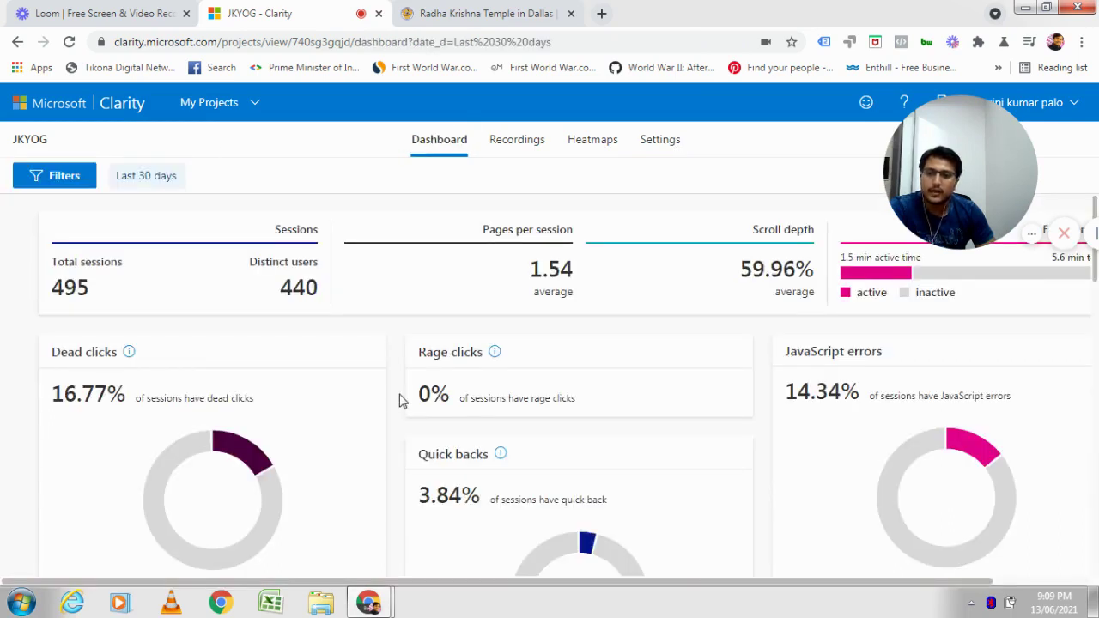